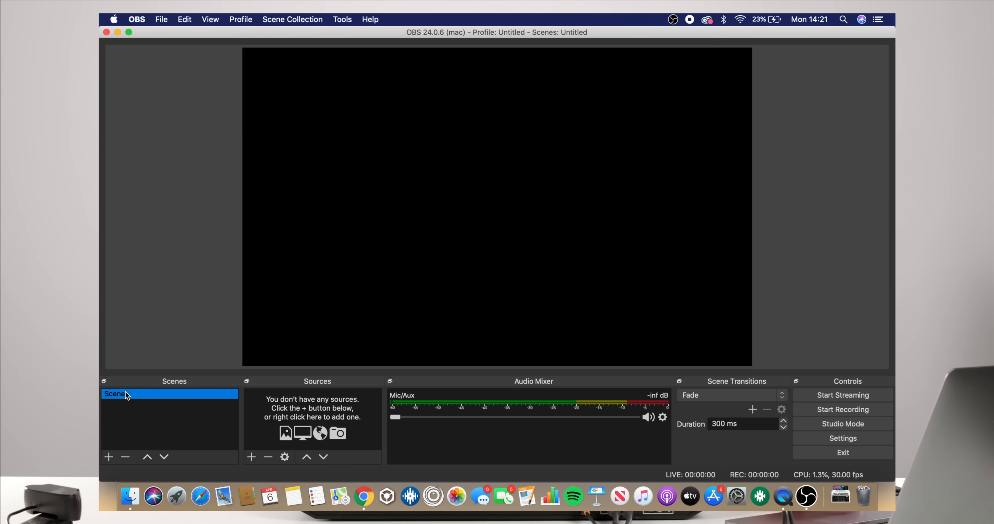
# Step: Add a new Audio Input Capture source named "Decks" to the scene
pyautogui.click(251, 457)
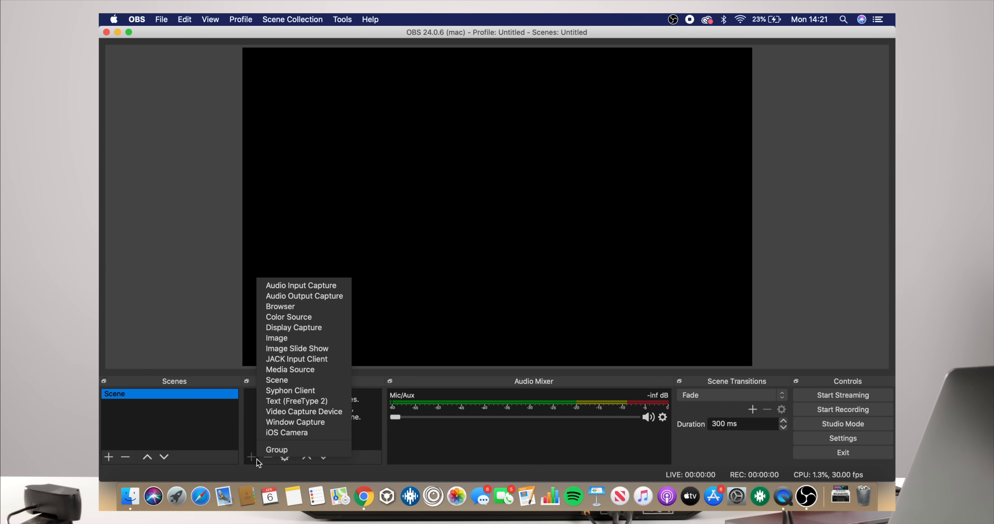
pyautogui.click(307, 288)
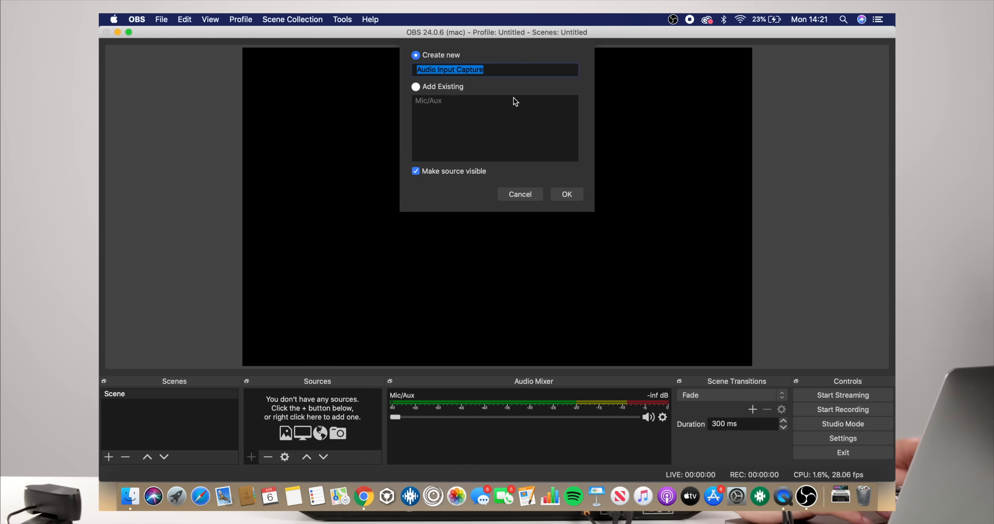
pyautogui.write('DDJ')
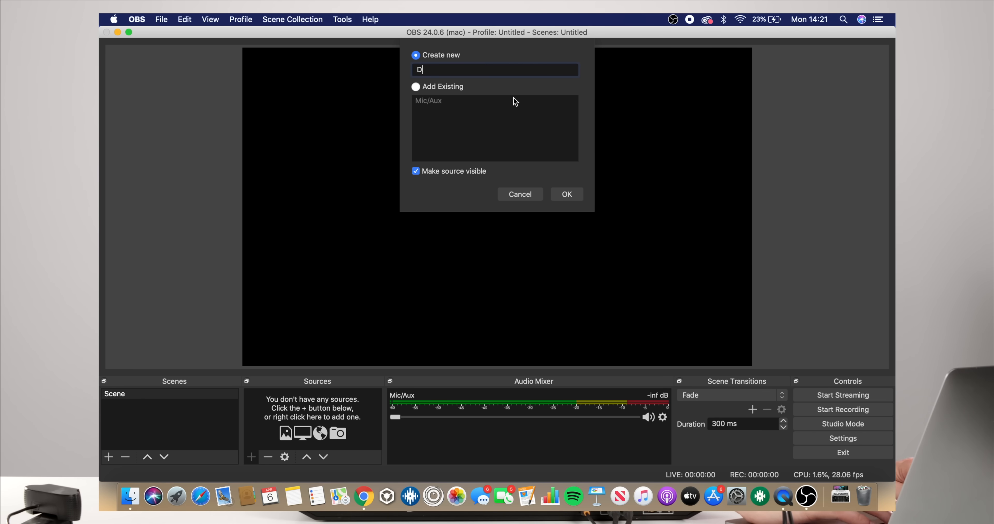
pyautogui.press('BackSpace')
pyautogui.press('BackSpace')
pyautogui.press('BackSpace')
pyautogui.write('Decks')
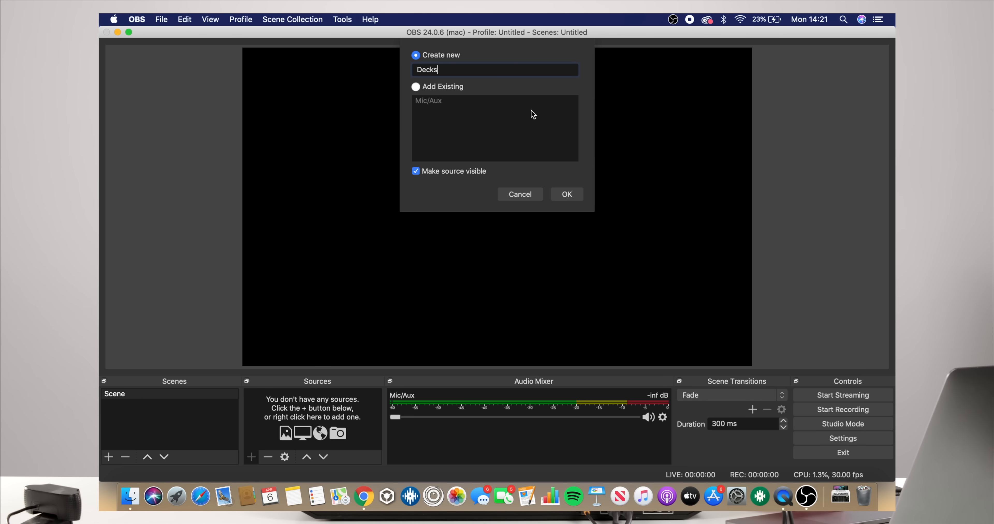
pyautogui.click(567, 194)
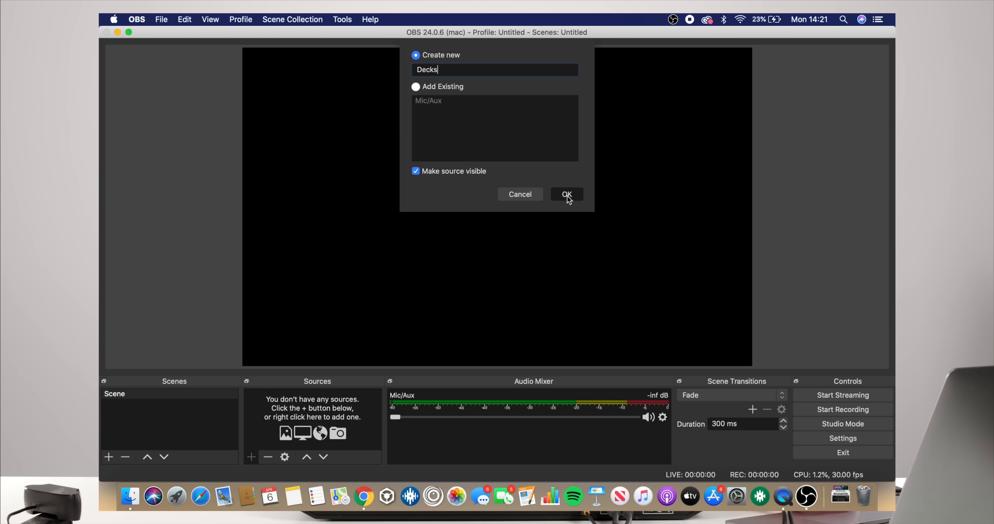
# Step: Set the Decks source's audio device to USB Audio CODEC and accept its properties
pyautogui.click(397, 118)
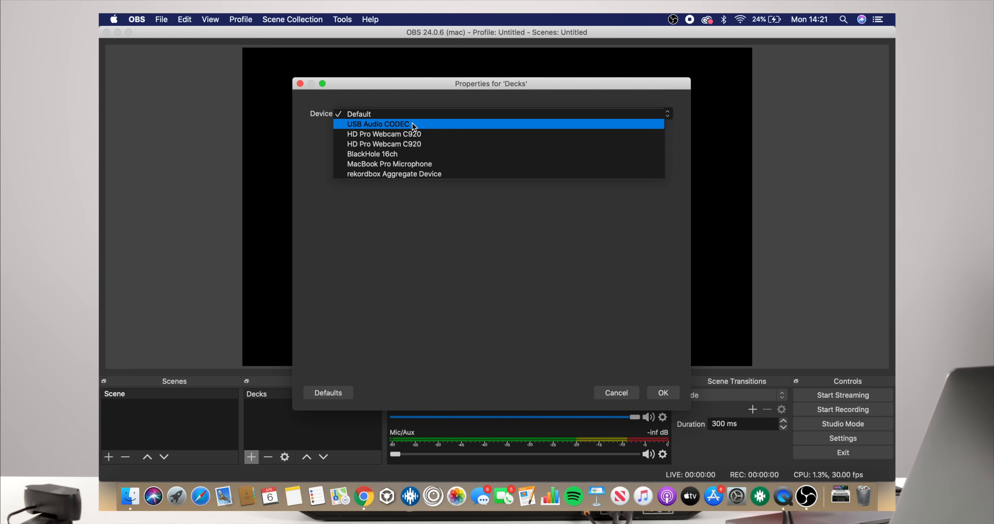
pyautogui.click(413, 124)
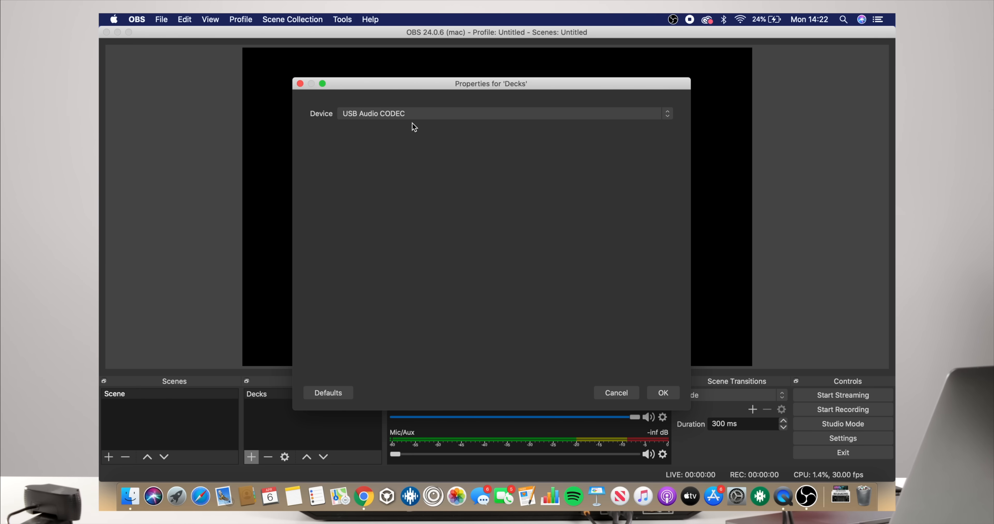
pyautogui.click(662, 393)
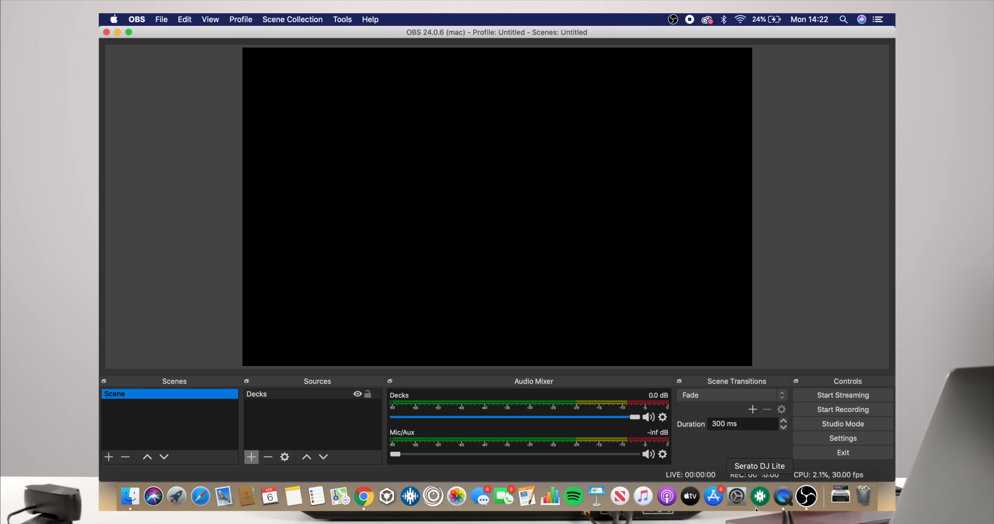
# Step: Switch to Serato DJ Lite and load Ghost 2017 onto deck 1 and Body Groovin' onto deck 2 from the CROSSFADER FREE MUSIC crate
pyautogui.click(770, 505)
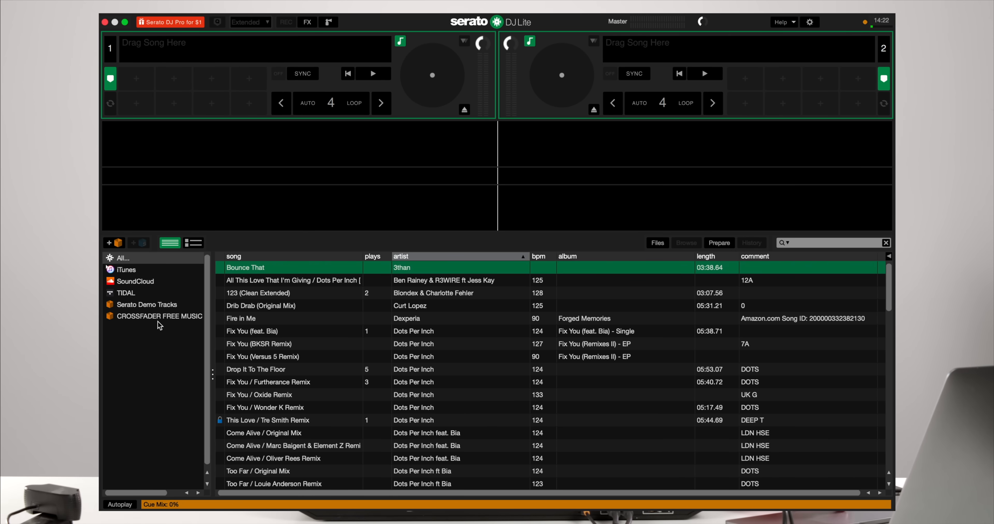
pyautogui.click(144, 316)
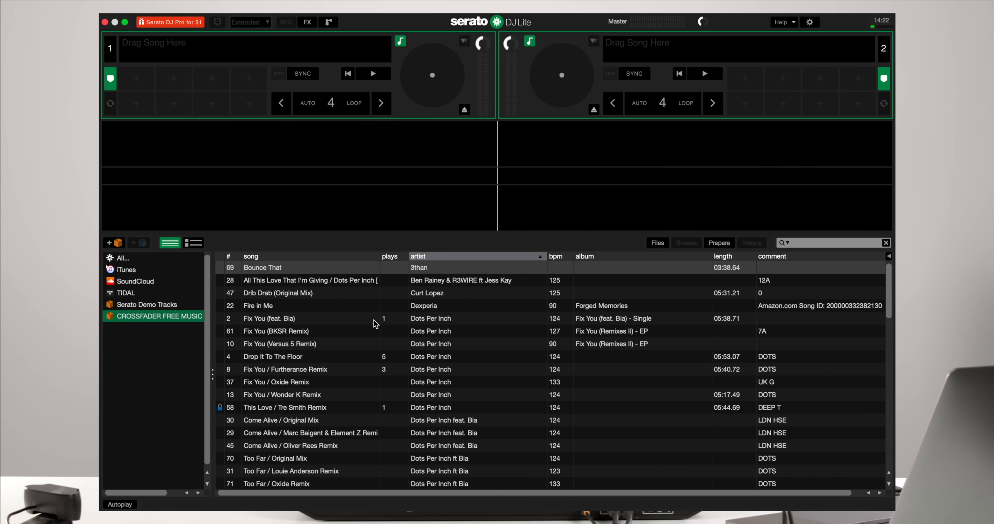
pyautogui.scroll(-10, 358, 375)
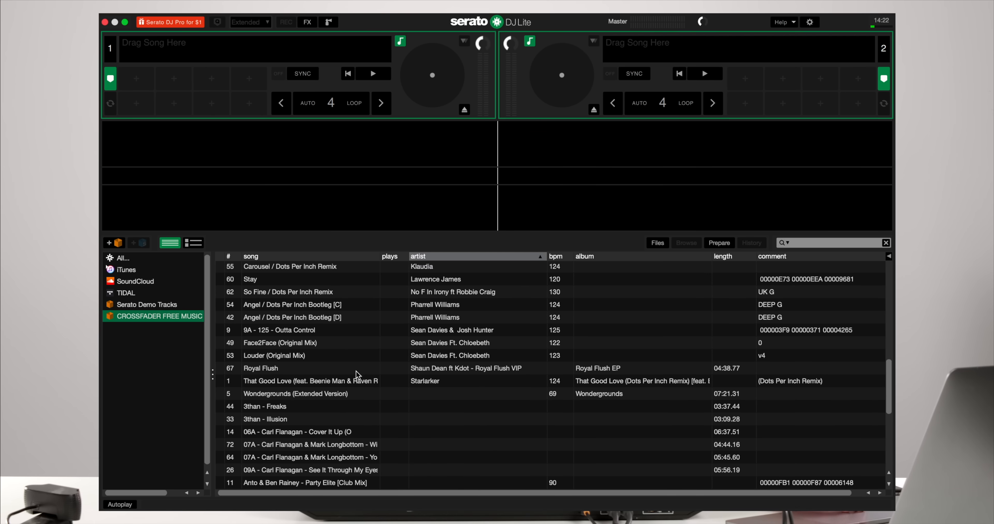
pyautogui.scroll(-3, 358, 374)
pyautogui.scroll(7, 358, 375)
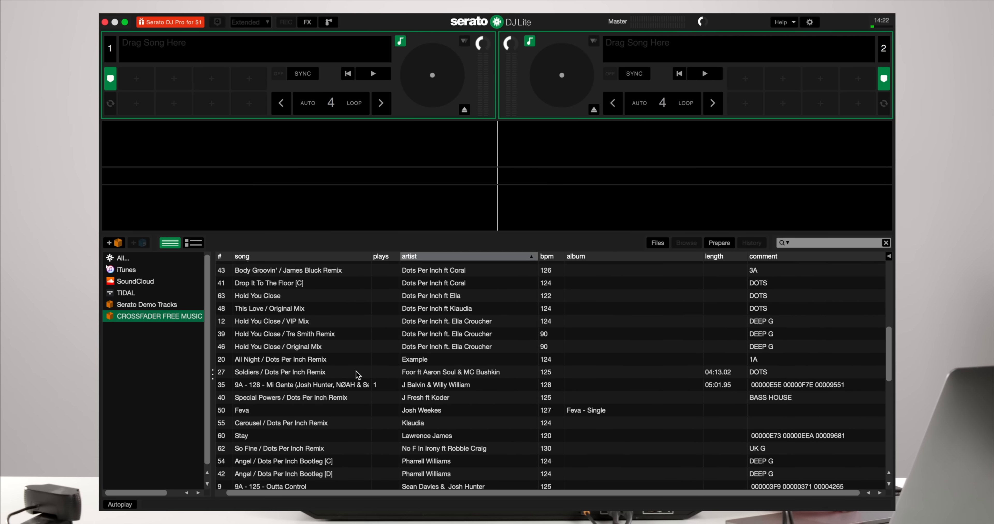
pyautogui.scroll(5, 358, 374)
pyautogui.click(280, 376)
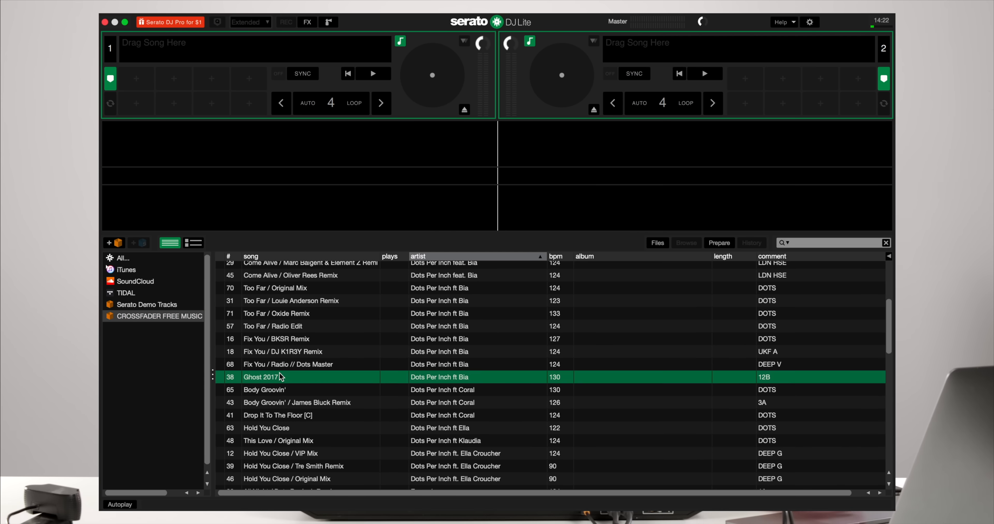
pyautogui.hotkey('shift', 'Left')
pyautogui.press('Down')
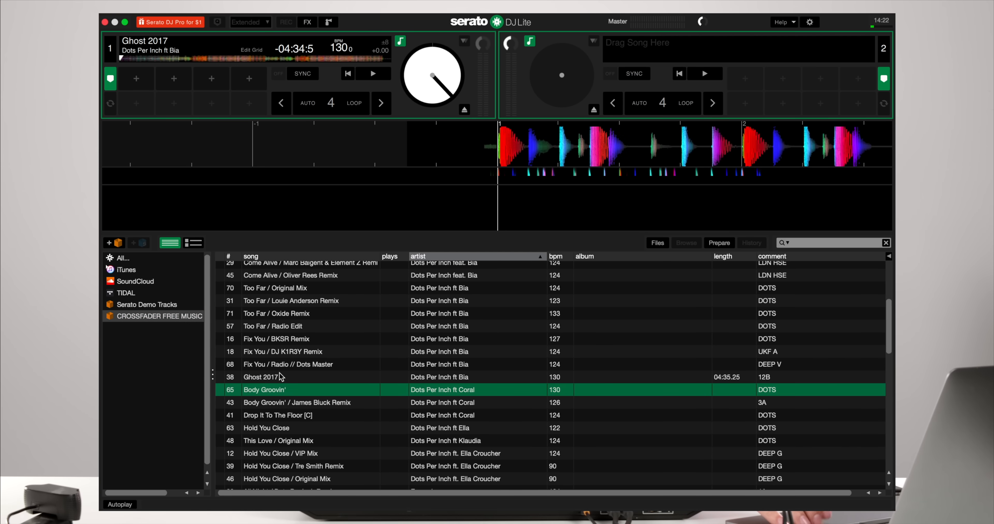
pyautogui.hotkey('shift', 'Right')
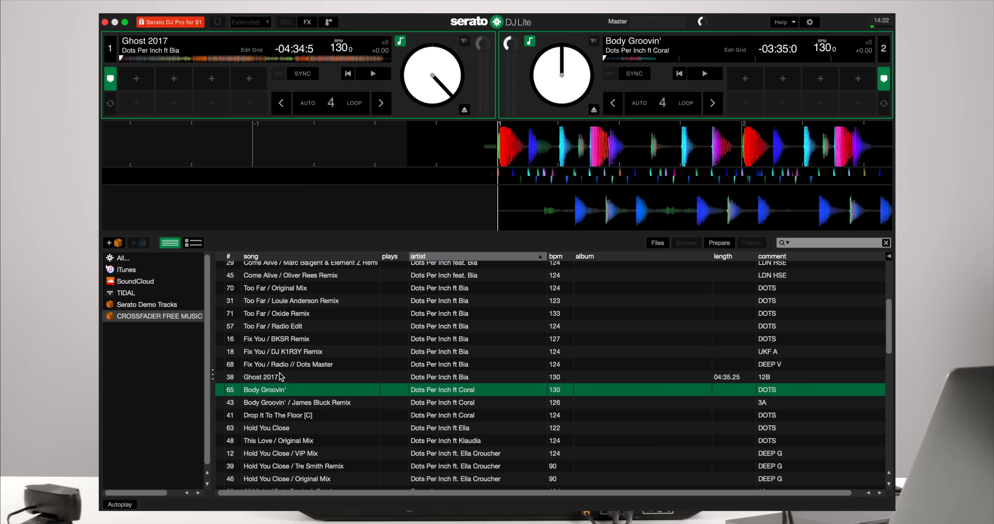
# Step: Play Ghost 2017 from its beginning on deck 1 and switch to OBS to check the Decks audio level
pyautogui.press('w')
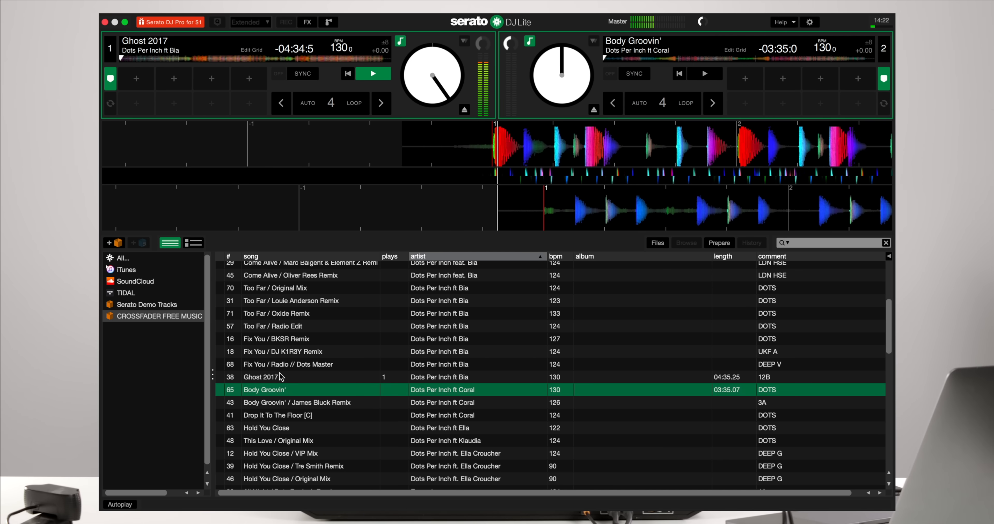
pyautogui.hotkey('ctrl', 'Up')
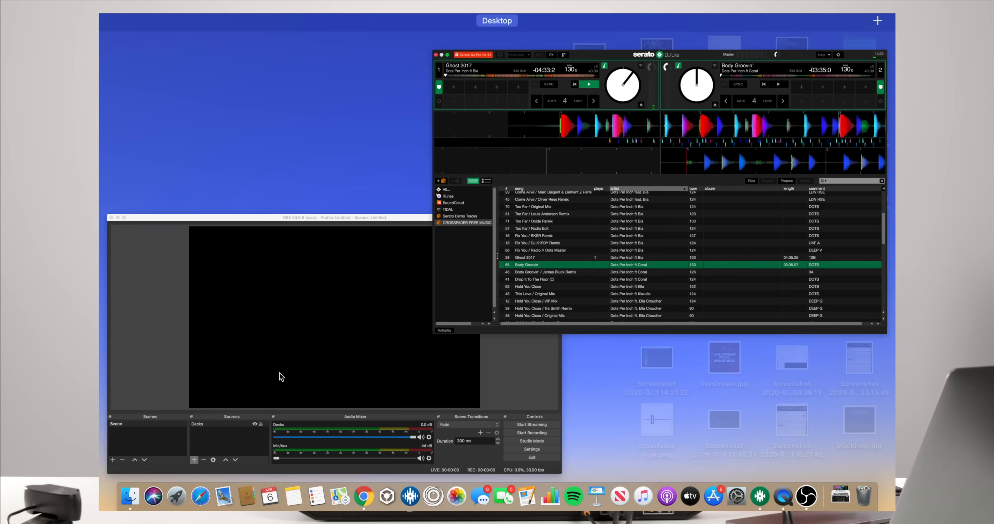
pyautogui.hotkey('ctrl', 'Up')
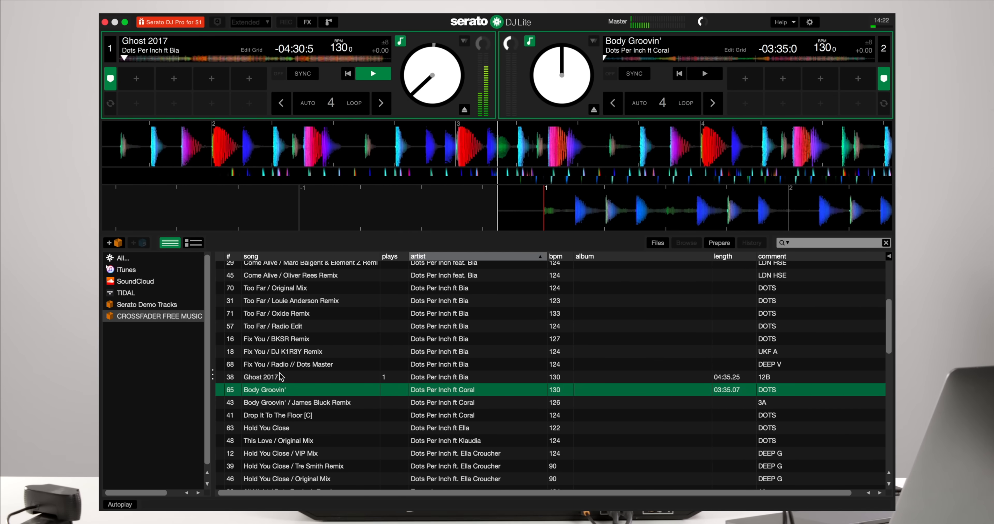
pyautogui.press('q')
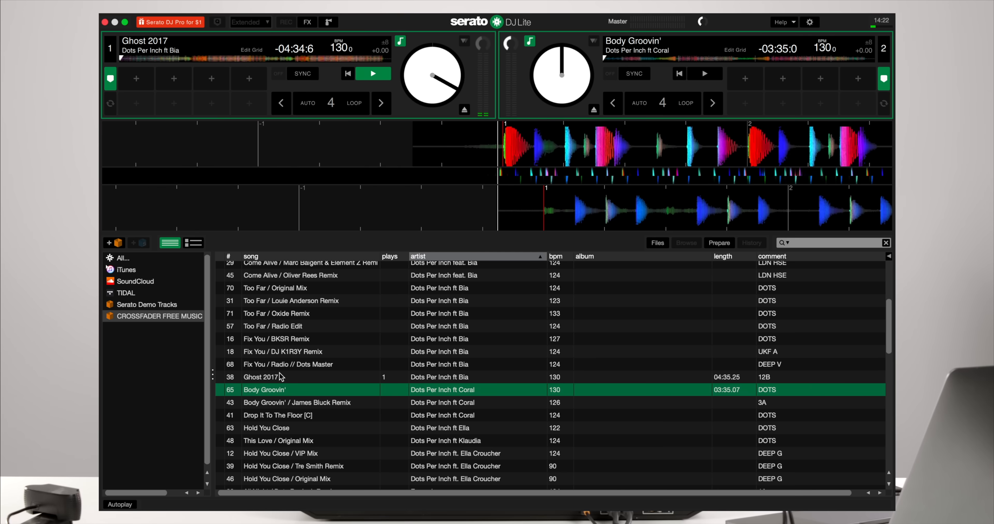
pyautogui.hotkey('ctrl', 'Up')
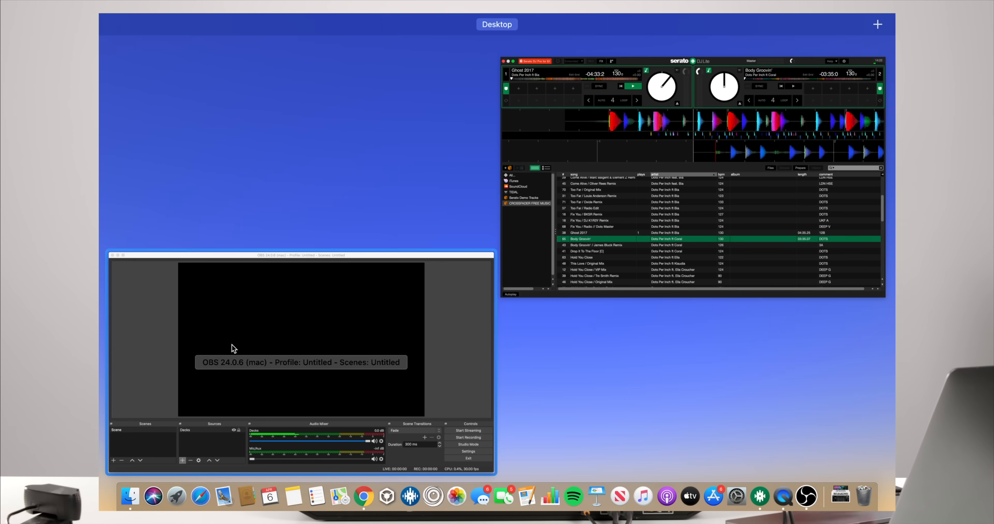
pyautogui.click(234, 348)
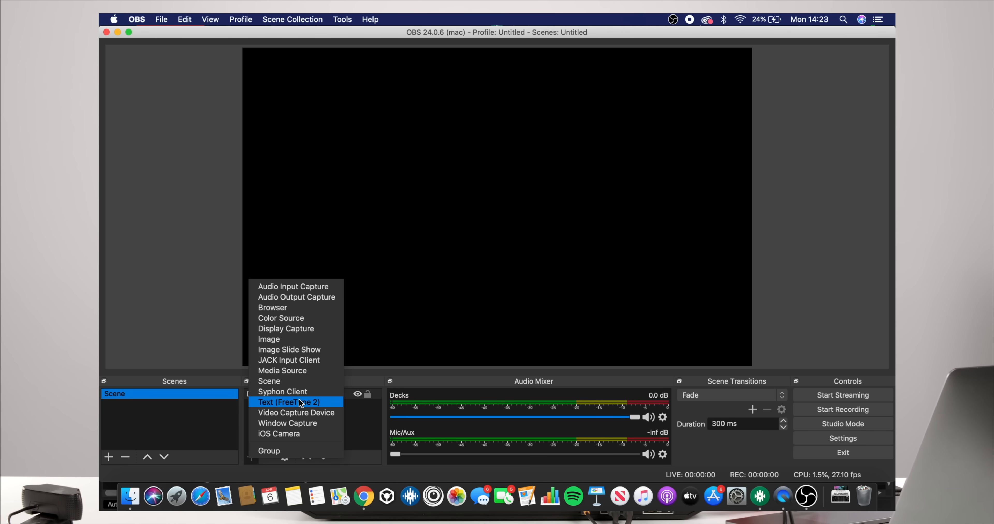
# Step: Add a new Video Capture Device source named "Top Cam" to the scene
pyautogui.click(300, 414)
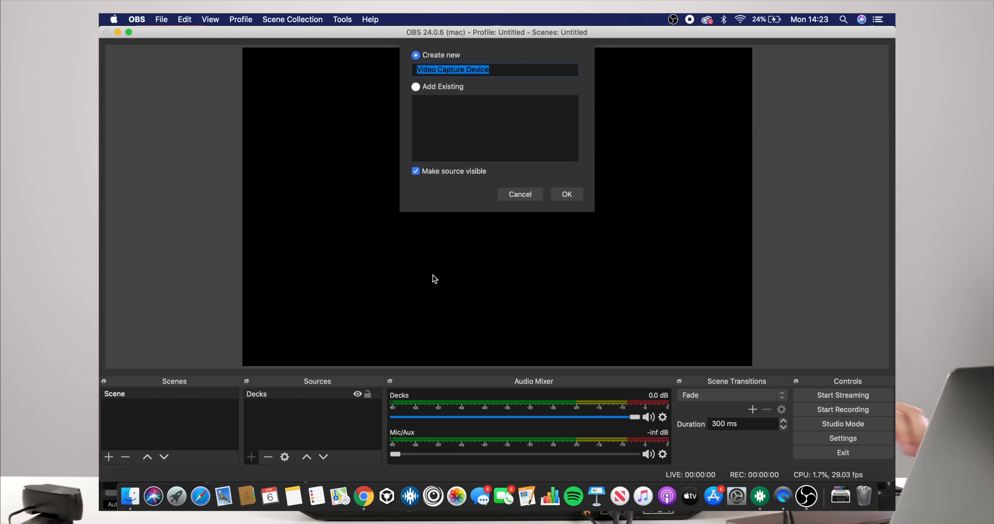
pyautogui.write('Top Cam')
pyautogui.click(570, 199)
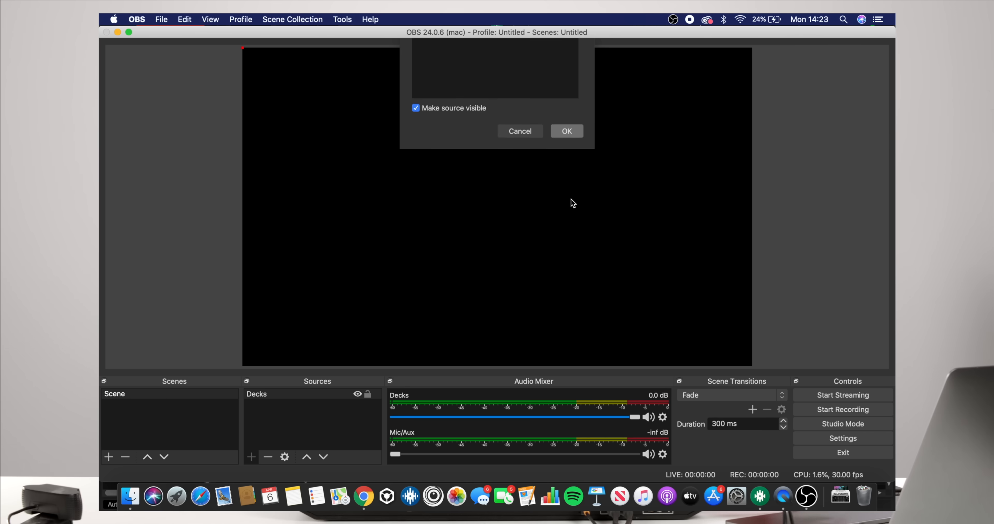
# Step: Set the Top Cam source's device to HD Pro Webcam C920 #2 and accept its properties
pyautogui.click(382, 304)
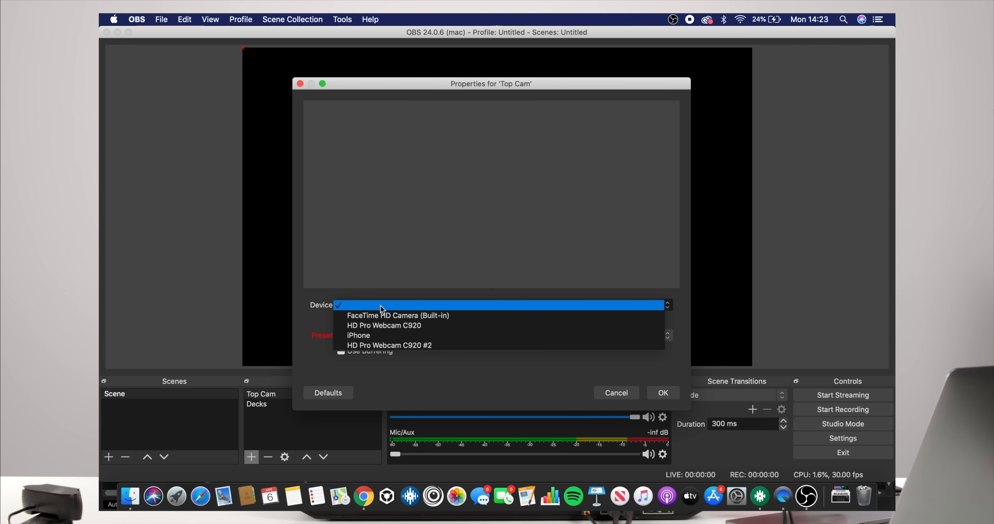
pyautogui.click(403, 316)
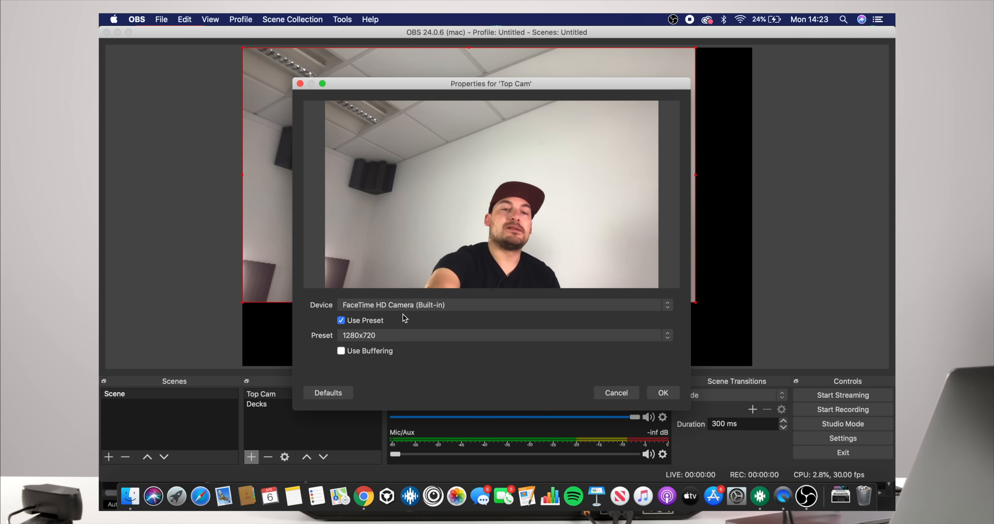
pyautogui.click(404, 306)
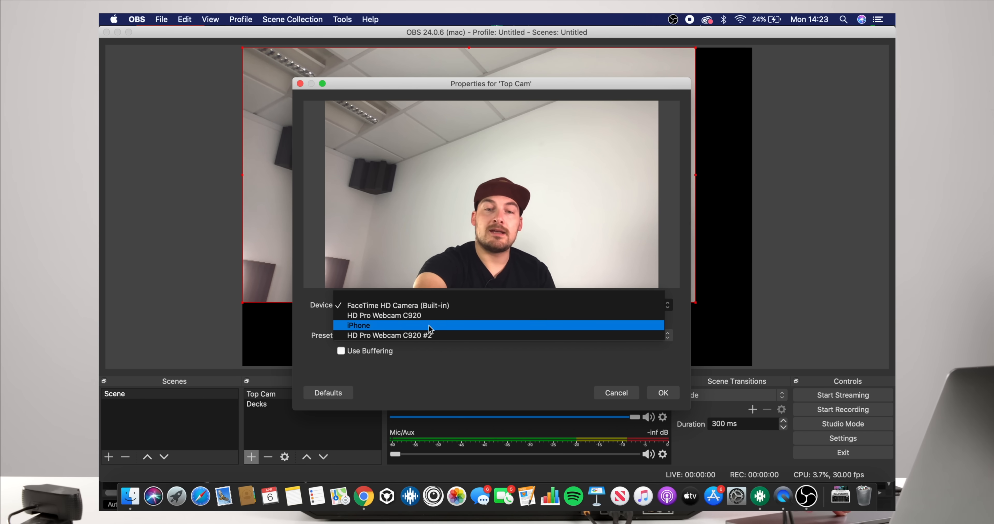
pyautogui.click(429, 336)
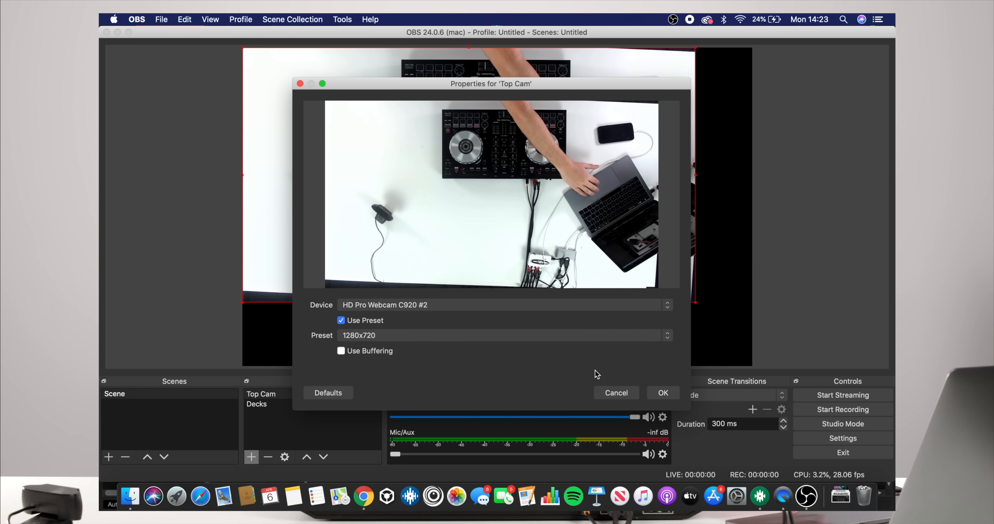
pyautogui.click(663, 393)
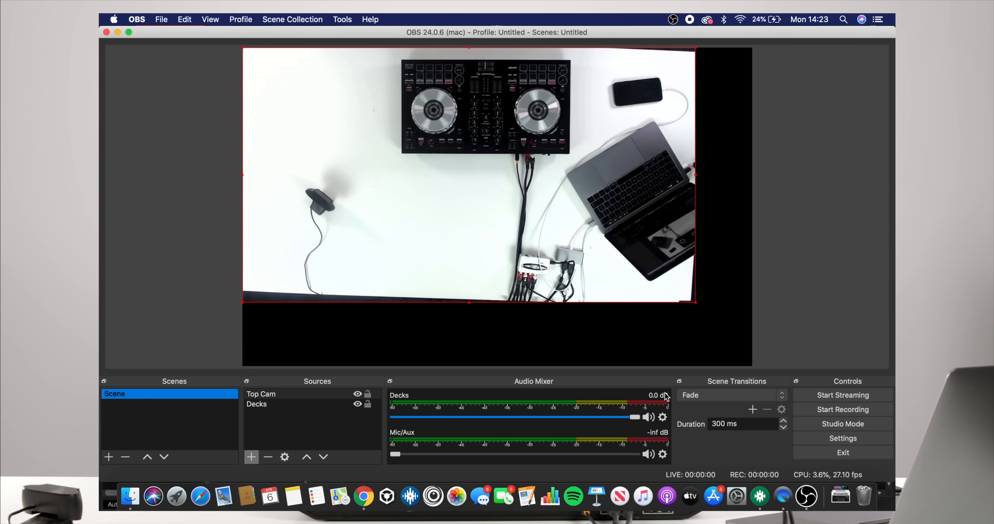
# Step: Enlarge and reposition the Top Cam image so it fills the canvas with the whole DJ controller roughly centred
pyautogui.moveTo(577, 221)
pyautogui.mouseDown()
pyautogui.moveTo(620, 236)
pyautogui.moveTo(577, 222)
pyautogui.mouseUp()
pyautogui.moveTo(696, 306); pyautogui.dragTo(894, 480)
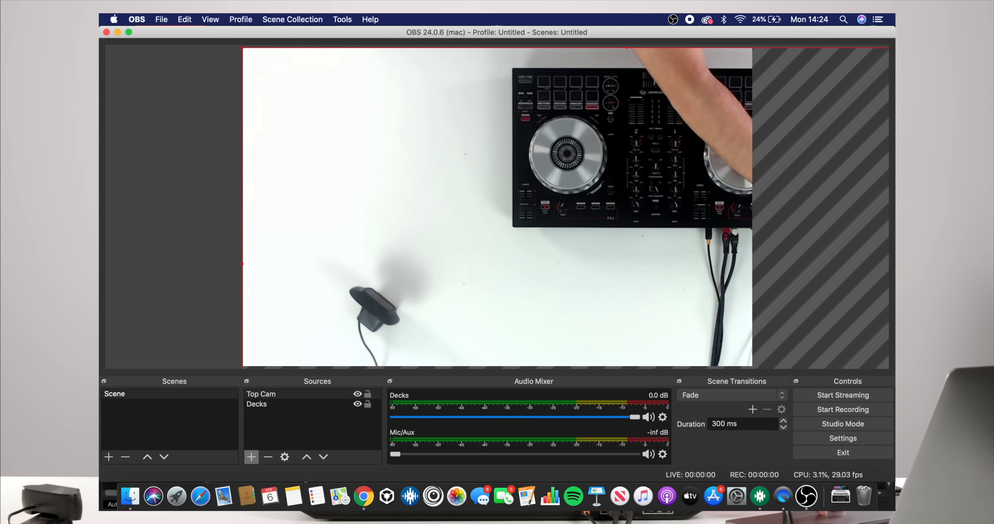
pyautogui.moveTo(696, 301); pyautogui.dragTo(408, 416)
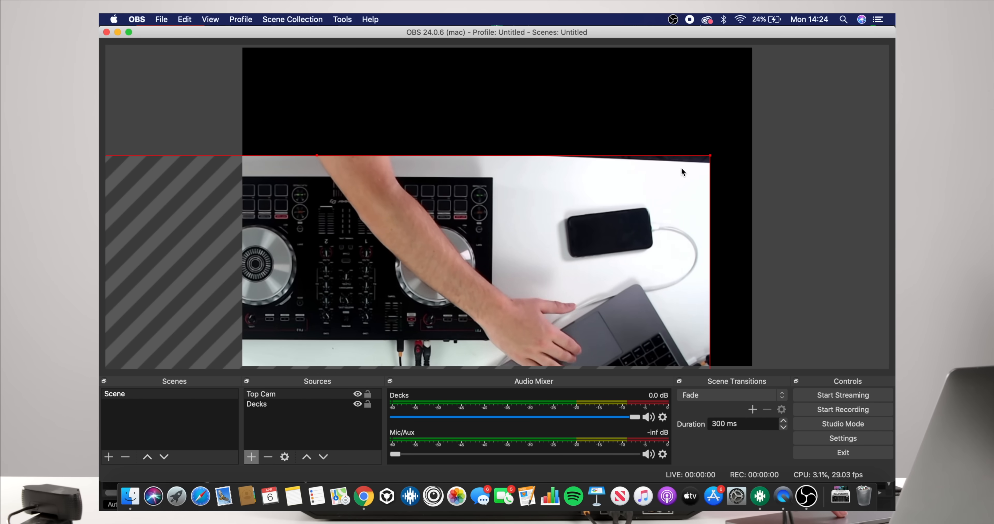
pyautogui.moveTo(710, 156); pyautogui.dragTo(865, 47)
pyautogui.moveTo(625, 164); pyautogui.dragTo(656, 164)
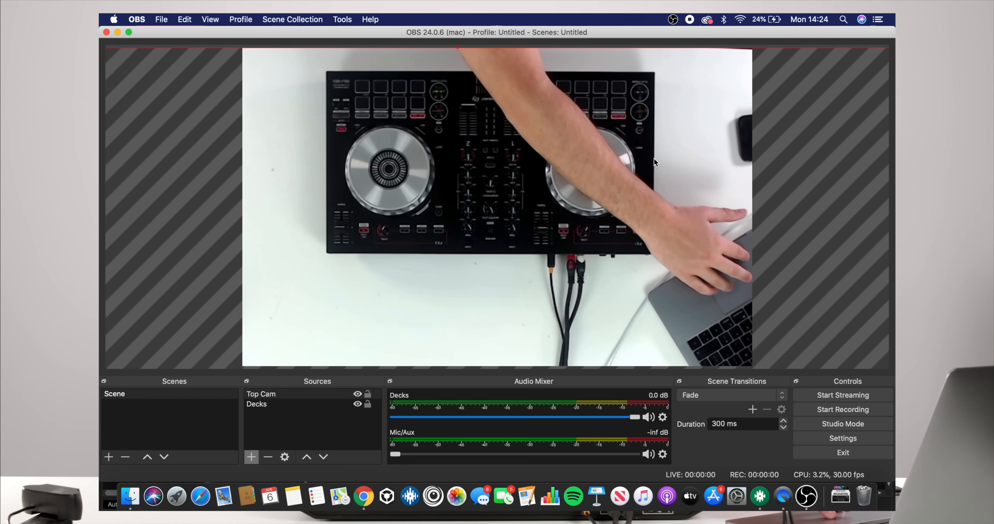
# Step: Rotate the Top Cam source 180 degrees on the canvas
pyautogui.rightClick(507, 185)
pyautogui.moveTo(525, 290)
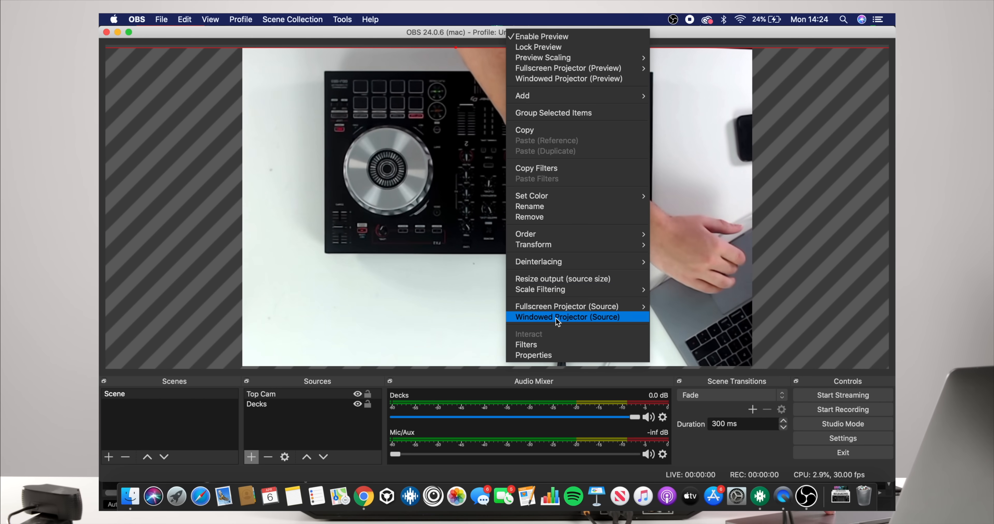
pyautogui.moveTo(540, 266)
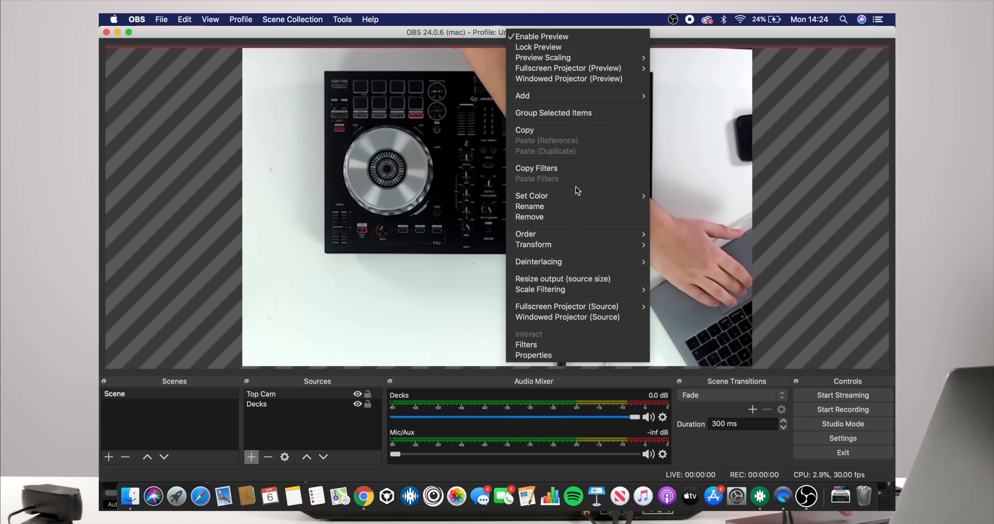
pyautogui.moveTo(577, 194)
pyautogui.moveTo(556, 245)
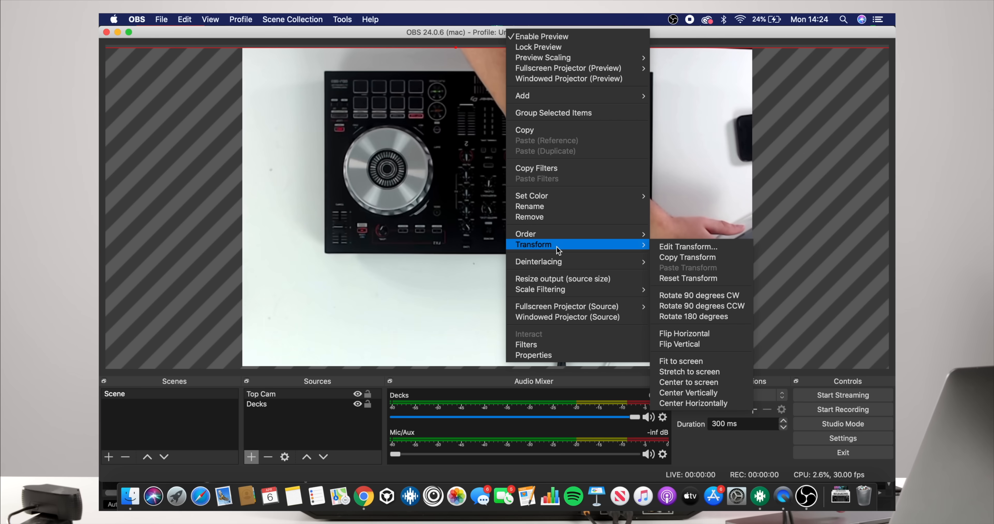
pyautogui.click(691, 317)
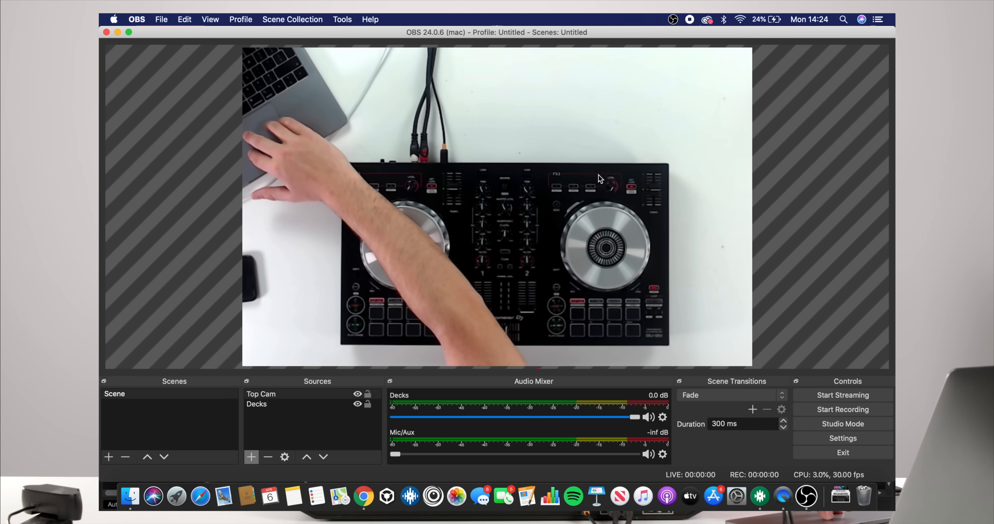
# Step: Nudge the Top Cam image slightly on the canvas to centre the DJ controller, and deselect it
pyautogui.moveTo(597, 169); pyautogui.dragTo(606, 169)
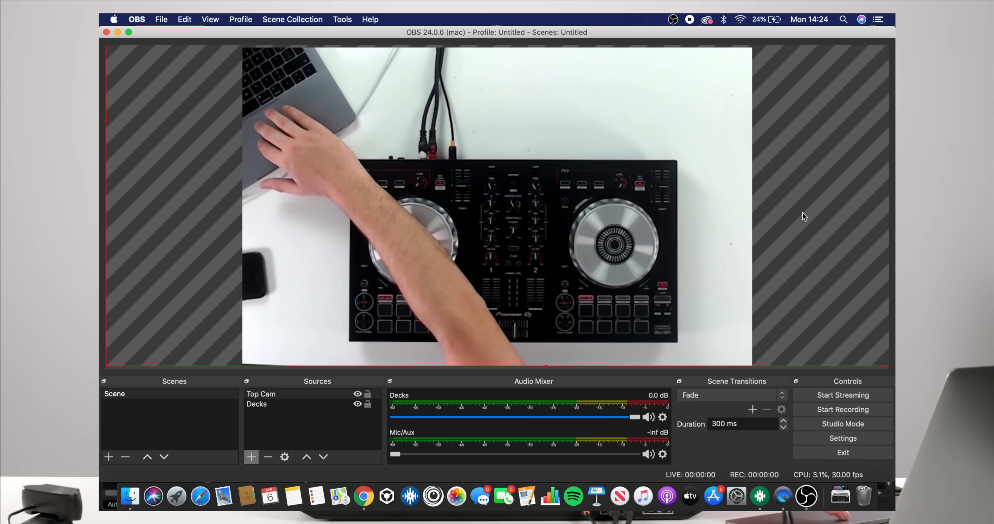
pyautogui.click(299, 433)
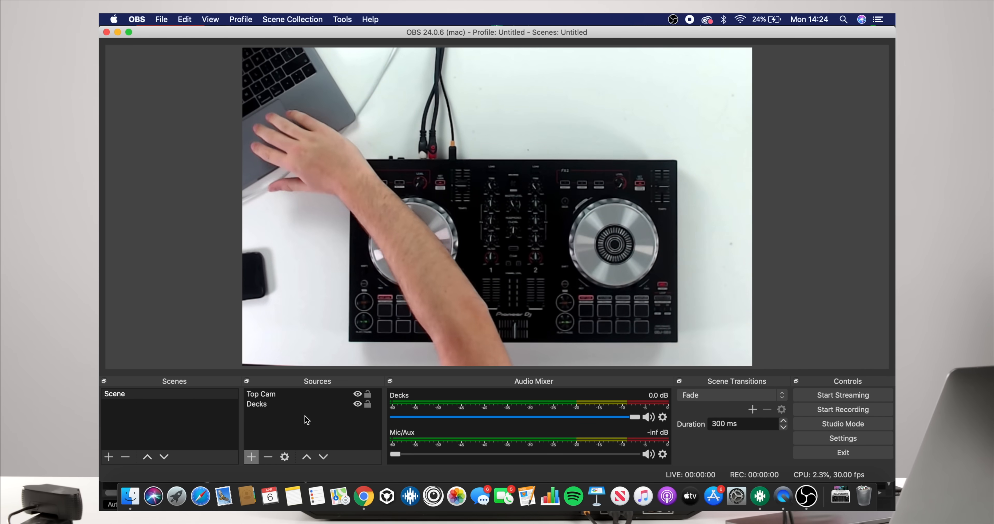
# Step: Add a new Image source named "Crossfader Logo" to the scene
pyautogui.click(251, 457)
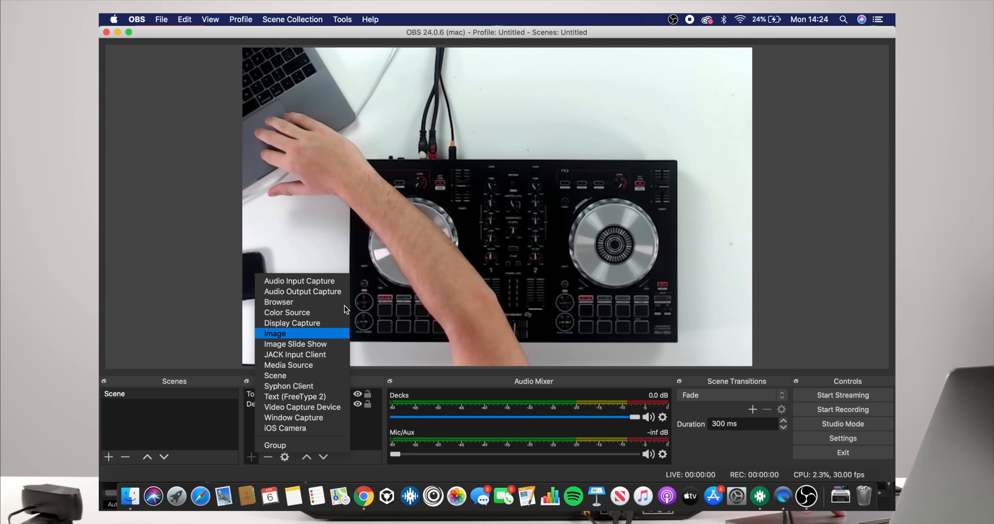
pyautogui.click(293, 334)
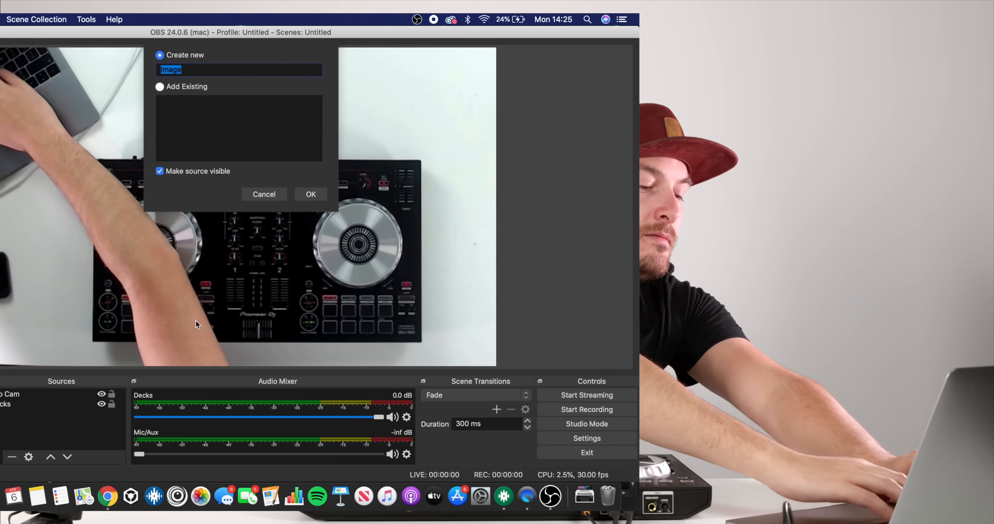
pyautogui.write('Cross')
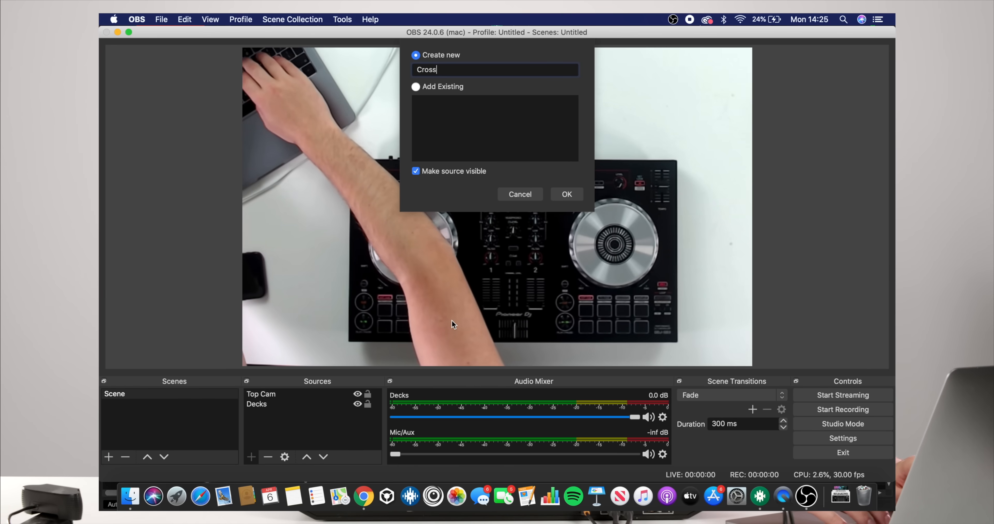
pyautogui.write('fader Logo')
pyautogui.press('Return')
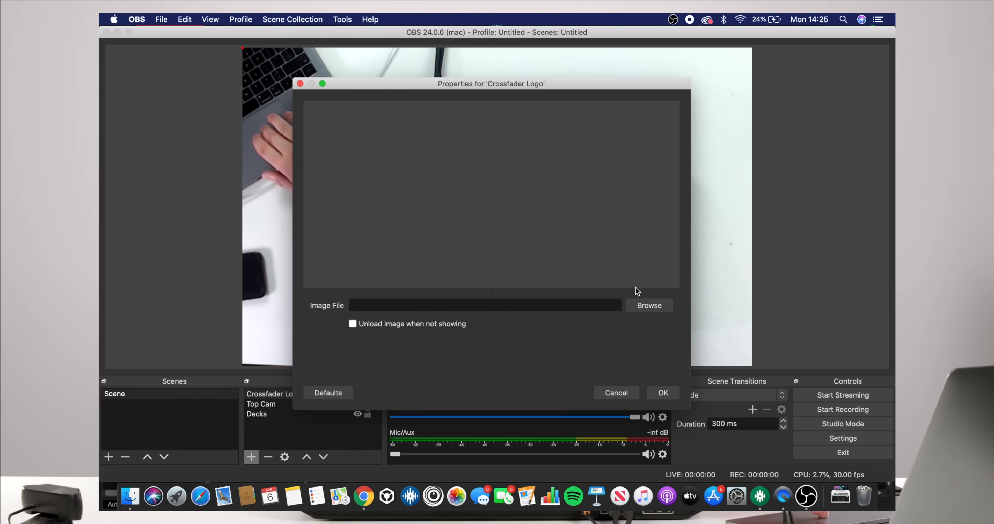
# Step: Search the Mac for "crossfader logo" as the source's image file and allow OBS access to the Downloads folder
pyautogui.click(646, 305)
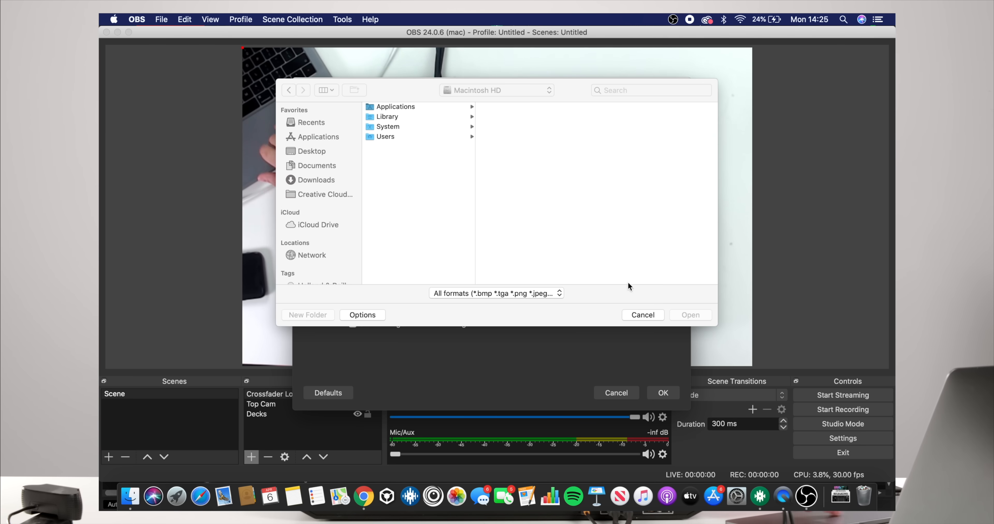
pyautogui.click(641, 90)
pyautogui.write('cros')
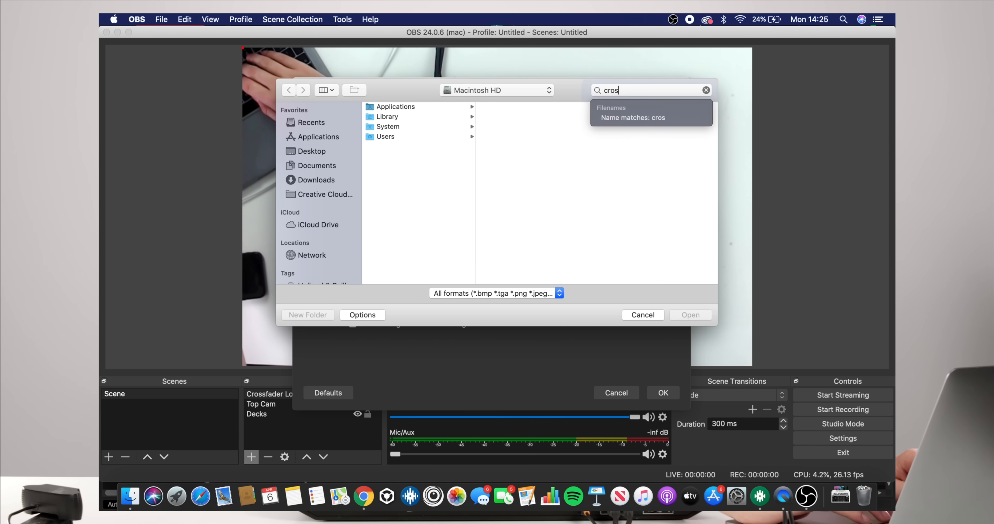
pyautogui.write('sfader n')
pyautogui.press('BackSpace')
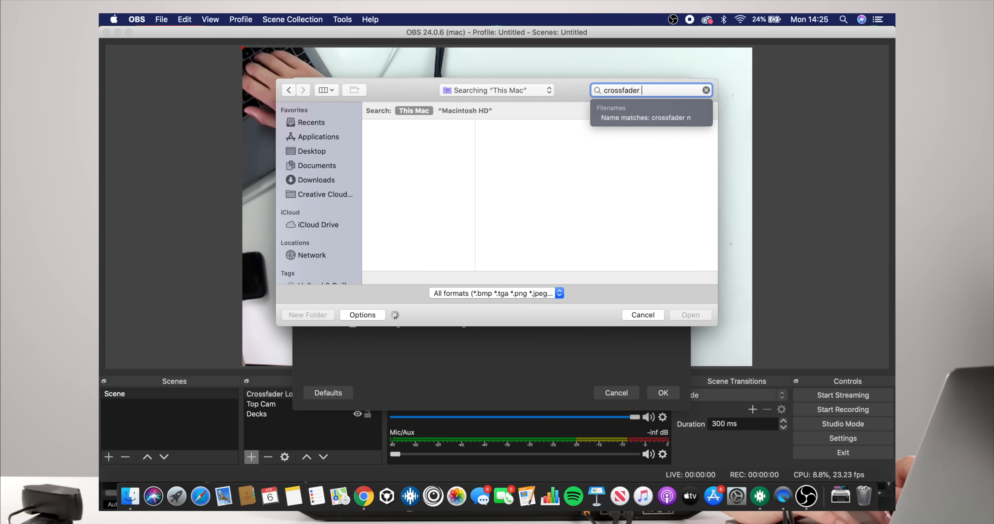
pyautogui.write('logo')
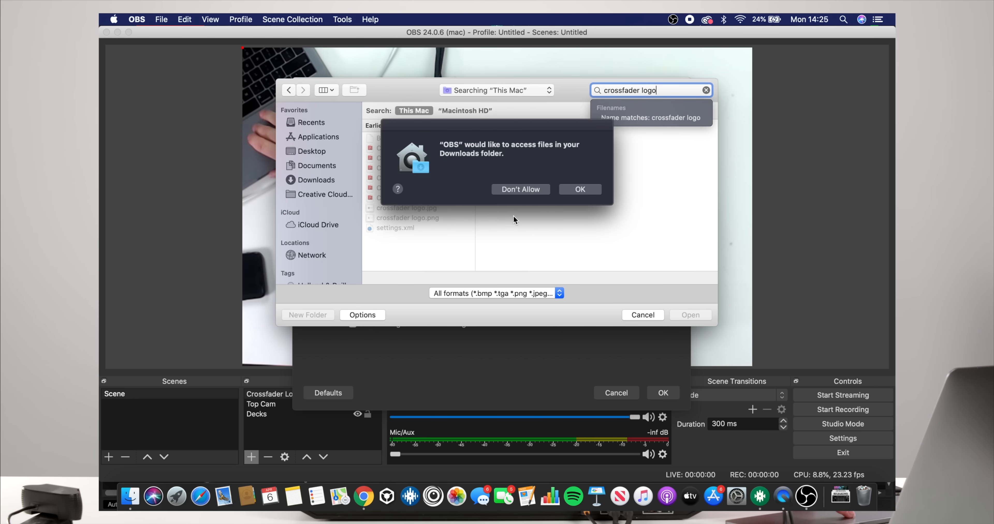
pyautogui.click(568, 192)
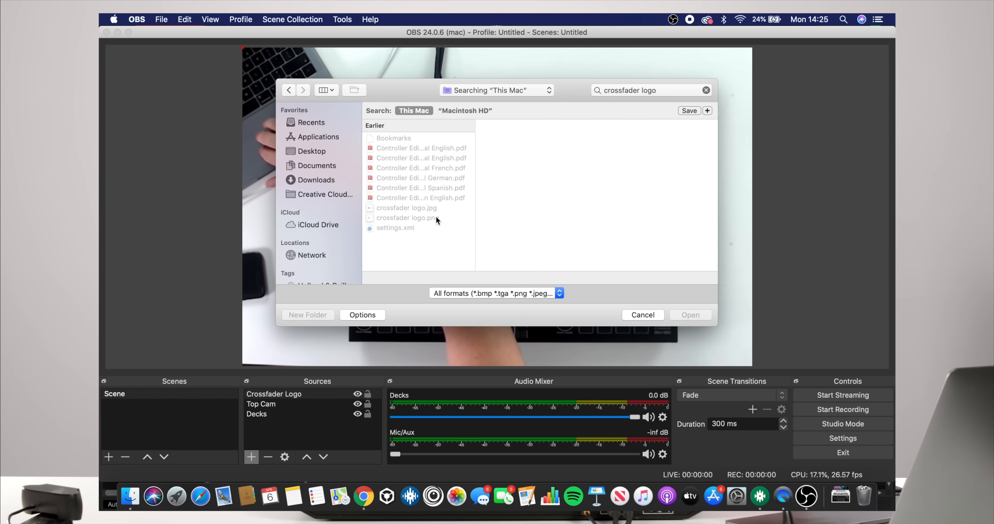
# Step: Use crossfader logo.jpg as the logo source's image, accept the properties and move the image toward the canvas centre
pyautogui.click(435, 218)
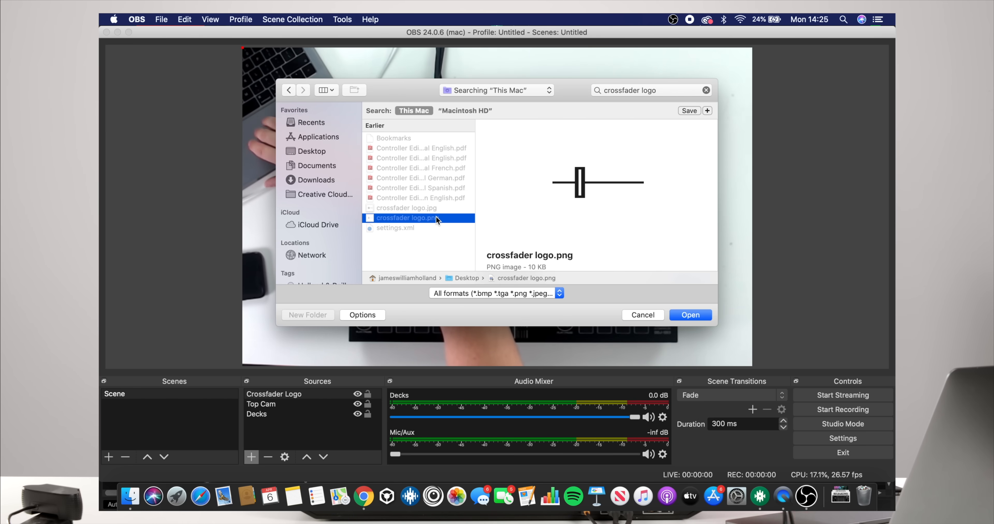
pyautogui.press('Up')
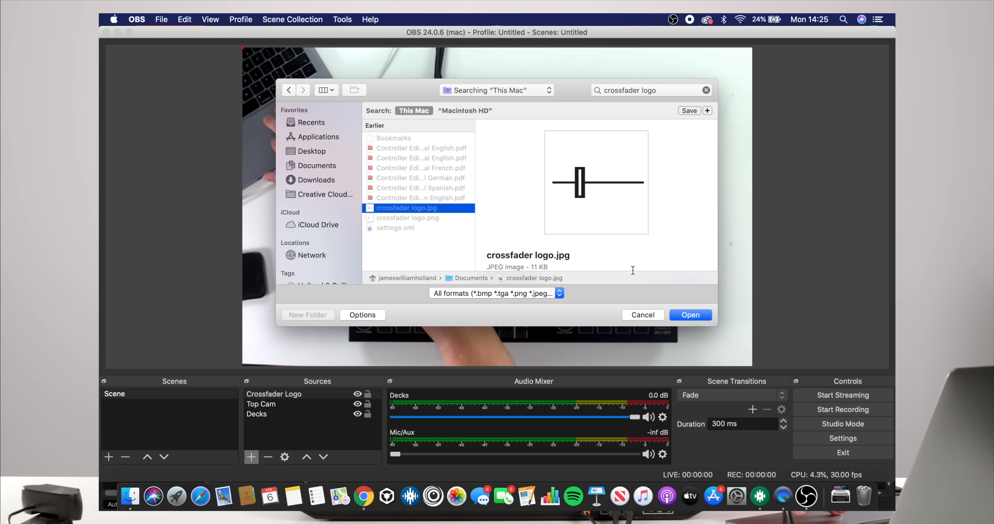
pyautogui.click(679, 315)
pyautogui.click(664, 391)
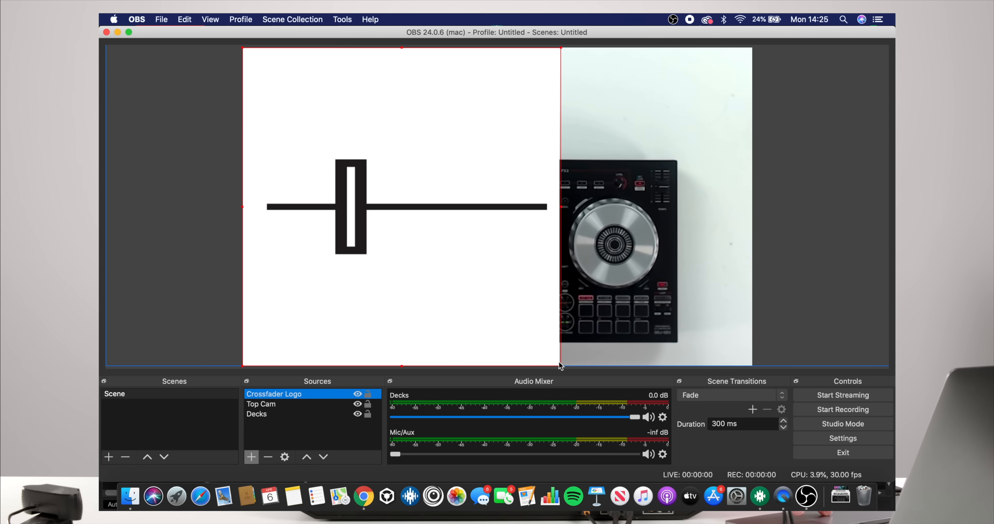
pyautogui.moveTo(524, 339); pyautogui.dragTo(682, 356)
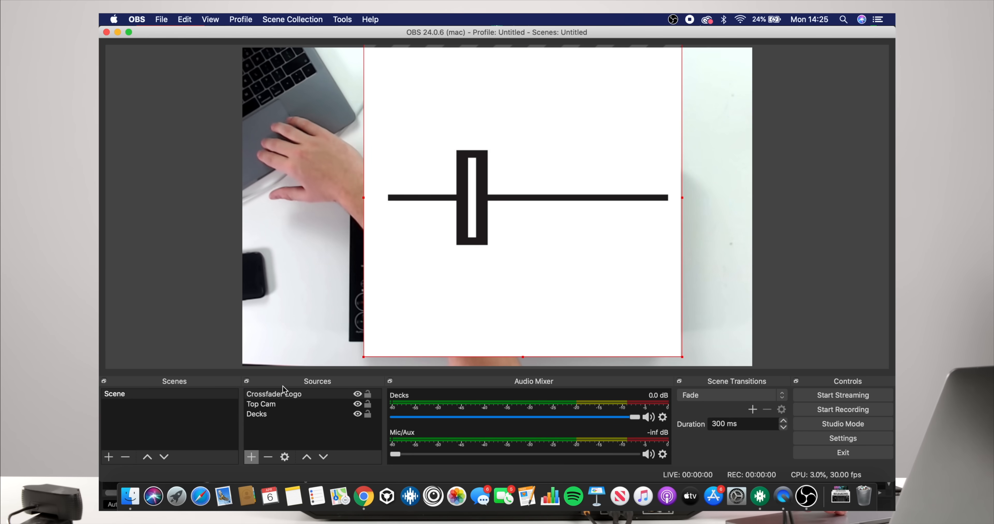
# Step: Change the Crossfader Logo source's image file to crossfader logo.png and accept its properties
pyautogui.doubleClick(285, 397)
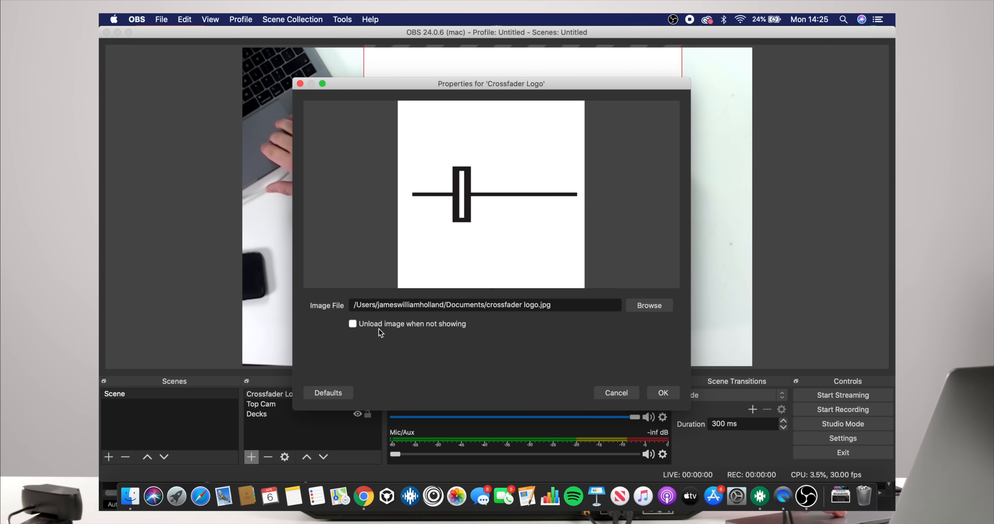
pyautogui.click(645, 306)
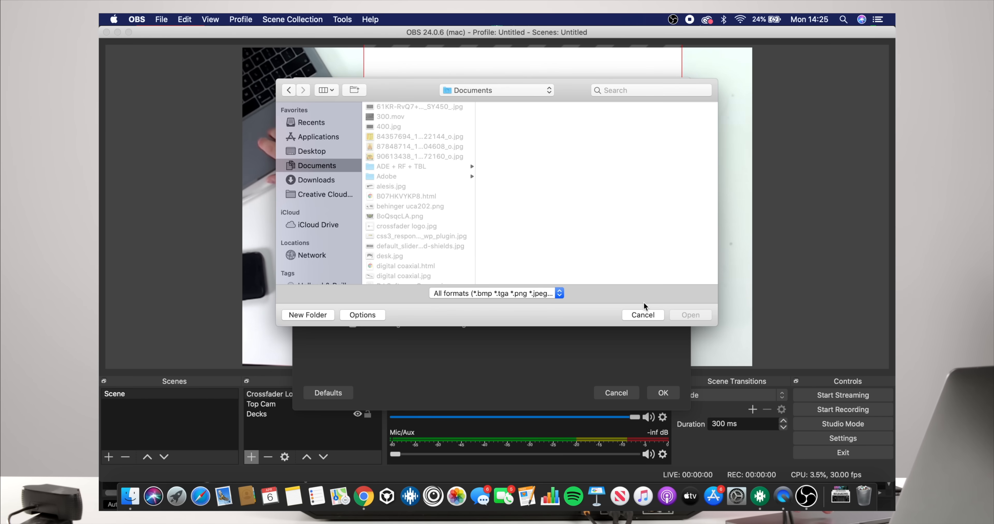
pyautogui.write('c')
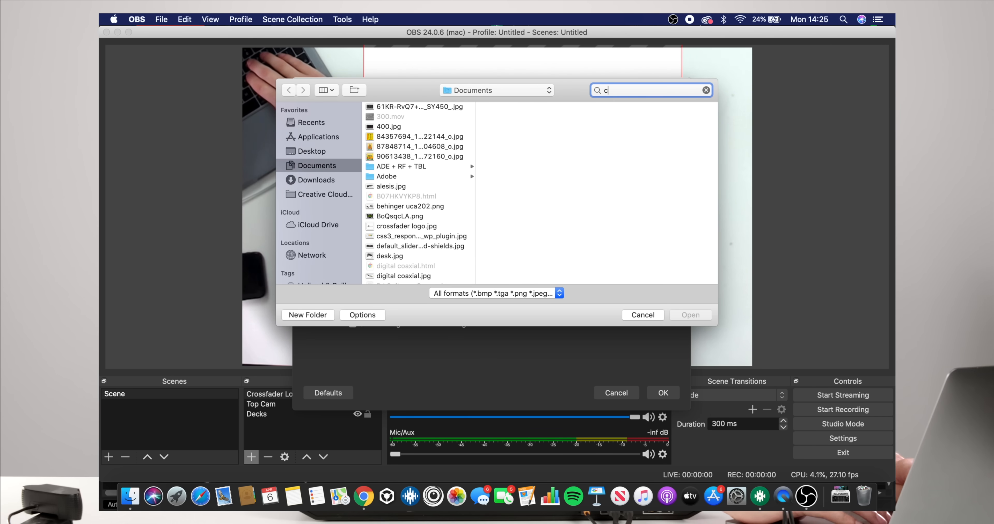
pyautogui.write('rossfader logo')
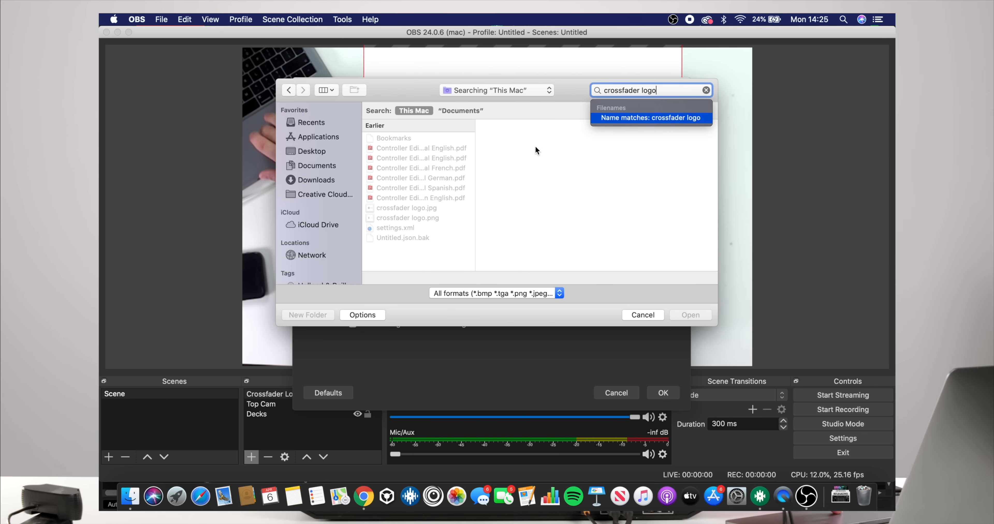
pyautogui.click(431, 218)
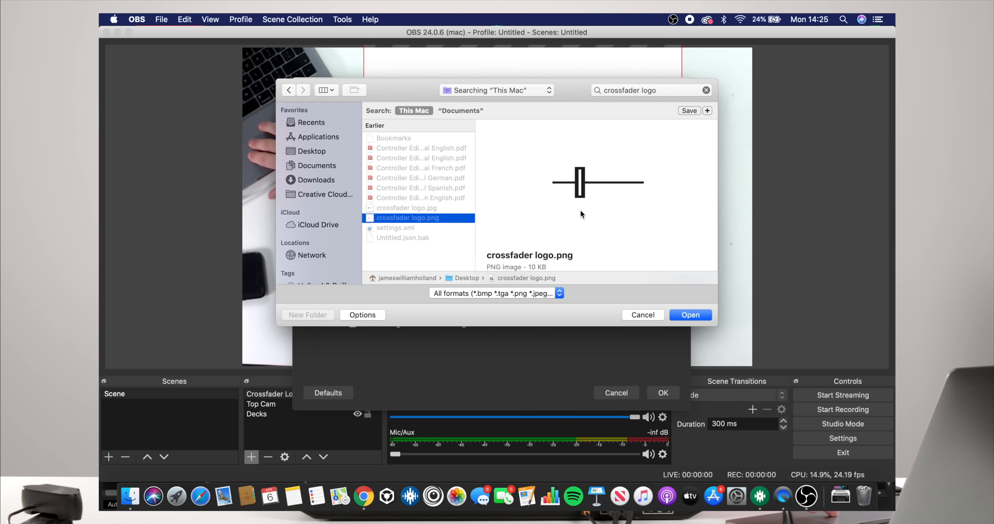
pyautogui.click(684, 316)
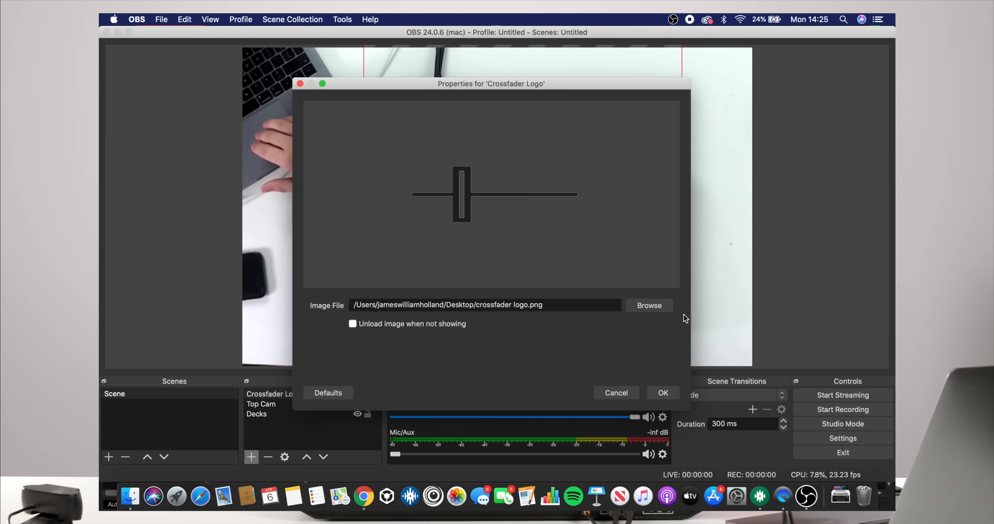
pyautogui.click(662, 394)
# Step: Shrink the Crossfader Logo and place it in the lower-right corner of the canvas, beside the controller
pyautogui.moveTo(546, 235)
pyautogui.mouseDown()
pyautogui.moveTo(536, 296)
pyautogui.moveTo(522, 267)
pyautogui.moveTo(543, 246)
pyautogui.mouseUp()
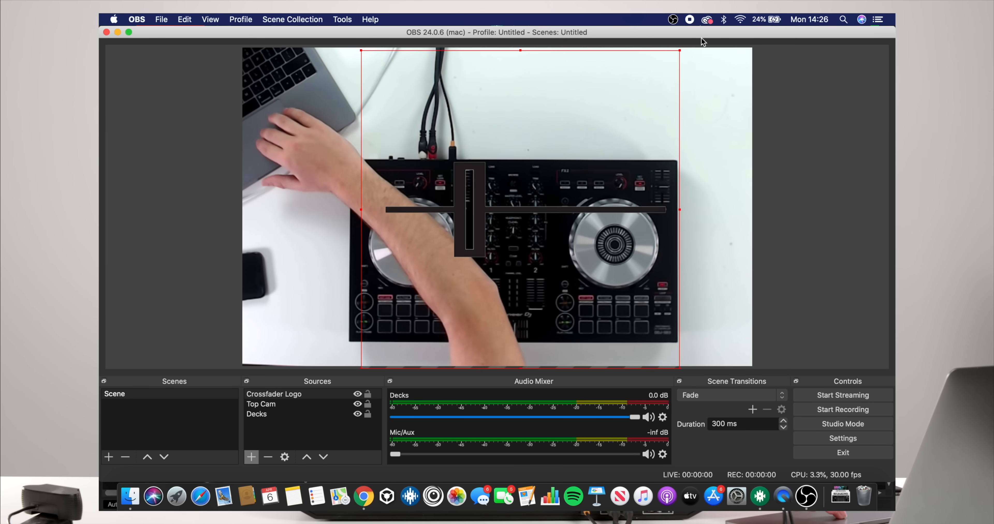
pyautogui.moveTo(678, 51); pyautogui.dragTo(559, 170)
pyautogui.moveTo(447, 196); pyautogui.dragTo(582, 304)
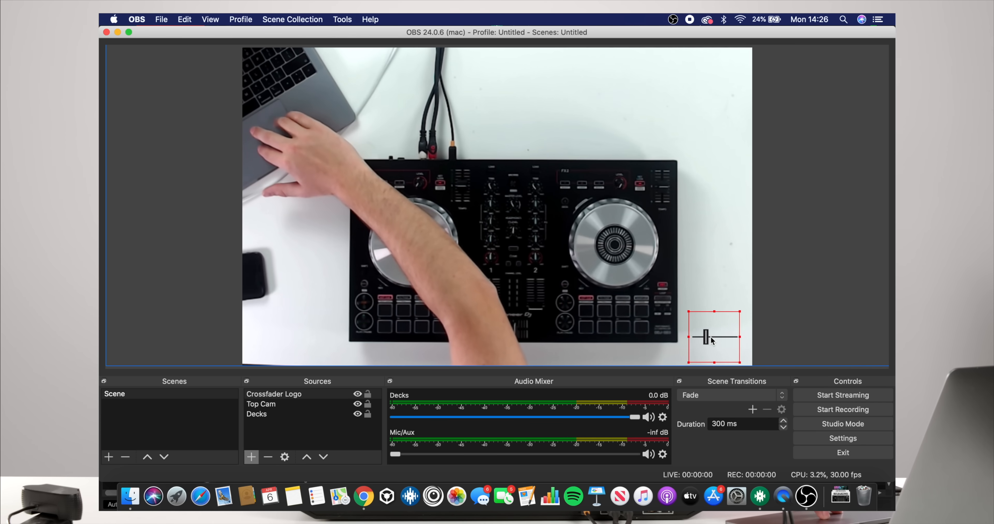
pyautogui.click(792, 329)
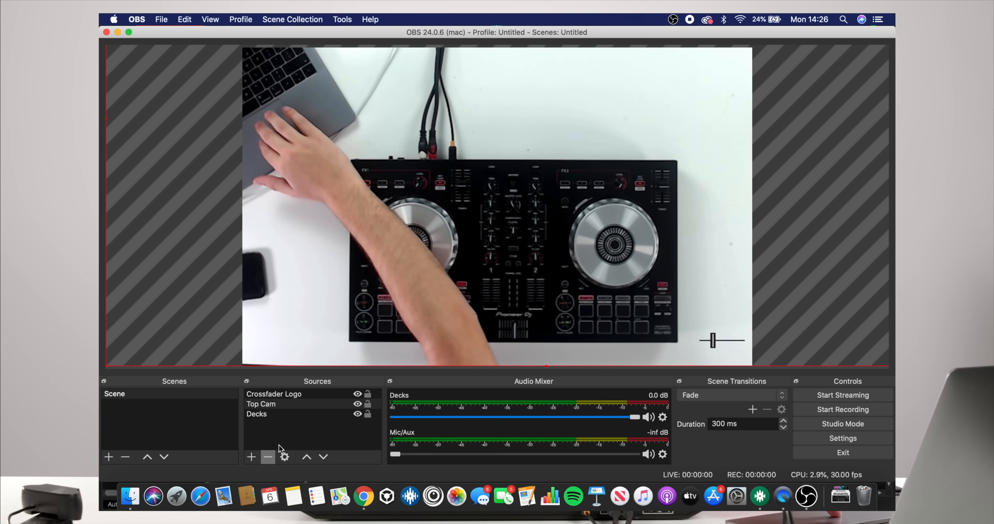
pyautogui.click(290, 431)
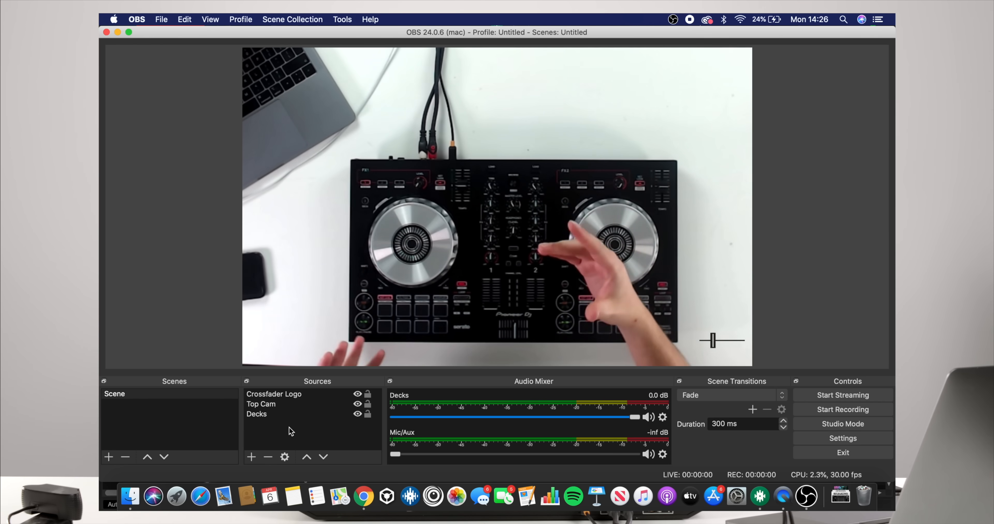
# Step: Create a new scene named "Side Cam"
pyautogui.click(108, 459)
pyautogui.write('Side Cam')
pyautogui.press('Return')
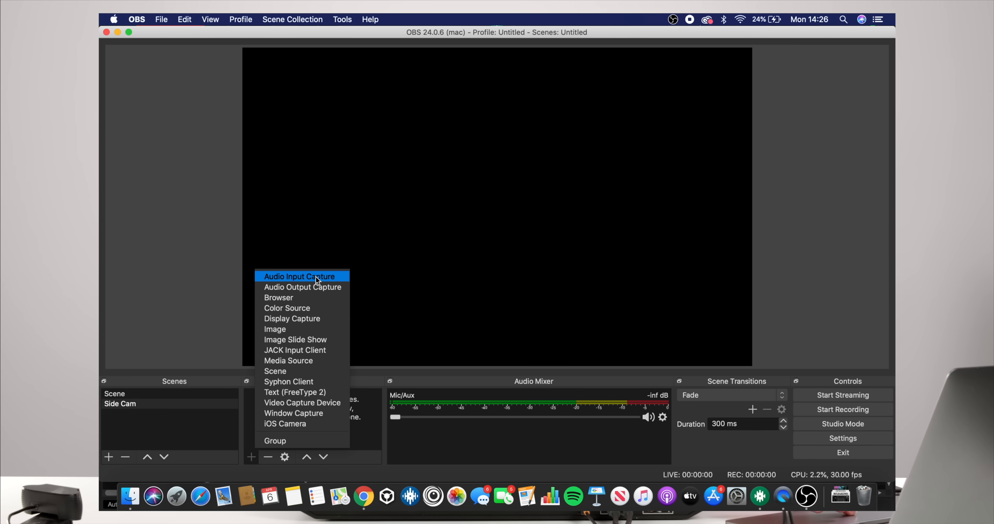
# Step: Add the existing Decks audio input capture to the Side Cam scene
pyautogui.click(315, 277)
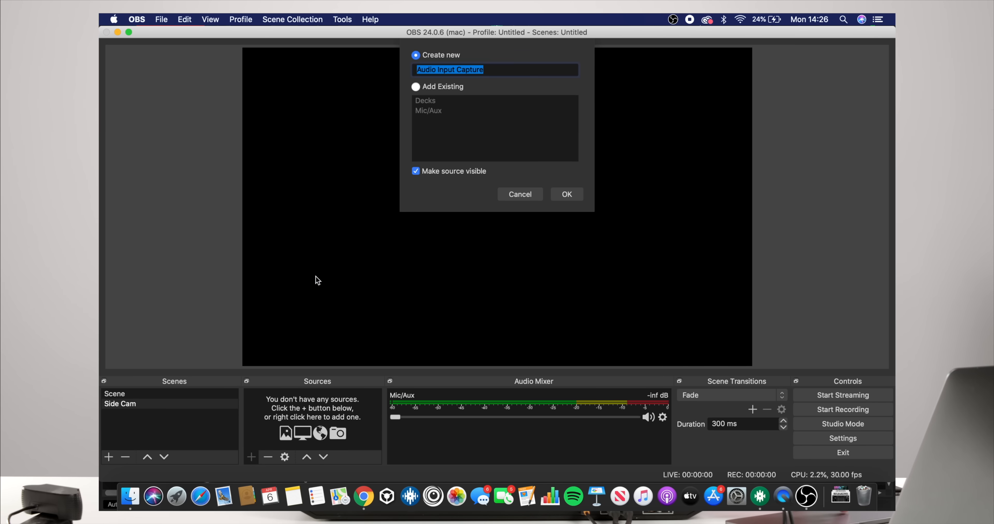
pyautogui.click(447, 87)
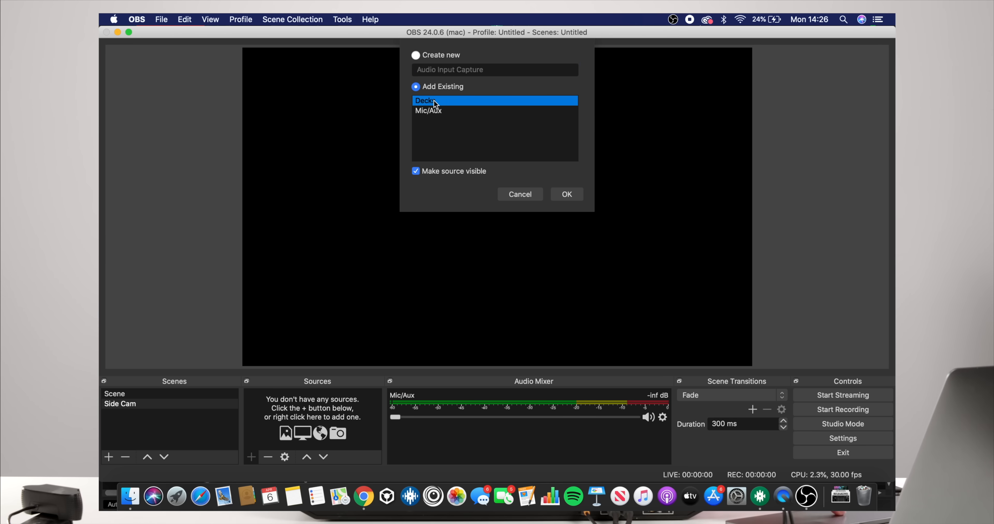
pyautogui.click(567, 195)
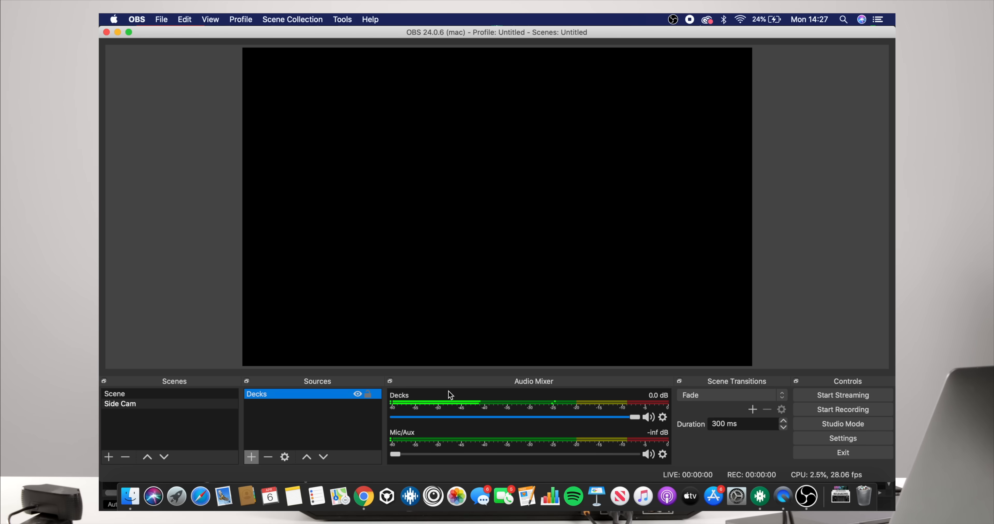
# Step: Add the existing Crossfader Logo image to the Side Cam scene and shrink it into the canvas's lower-right corner
pyautogui.click(251, 457)
pyautogui.click(290, 335)
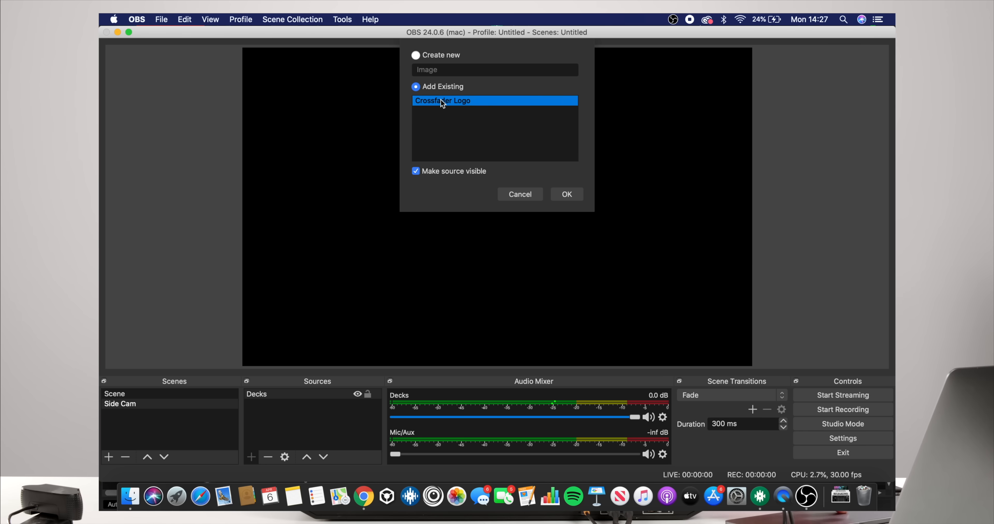
pyautogui.click(557, 198)
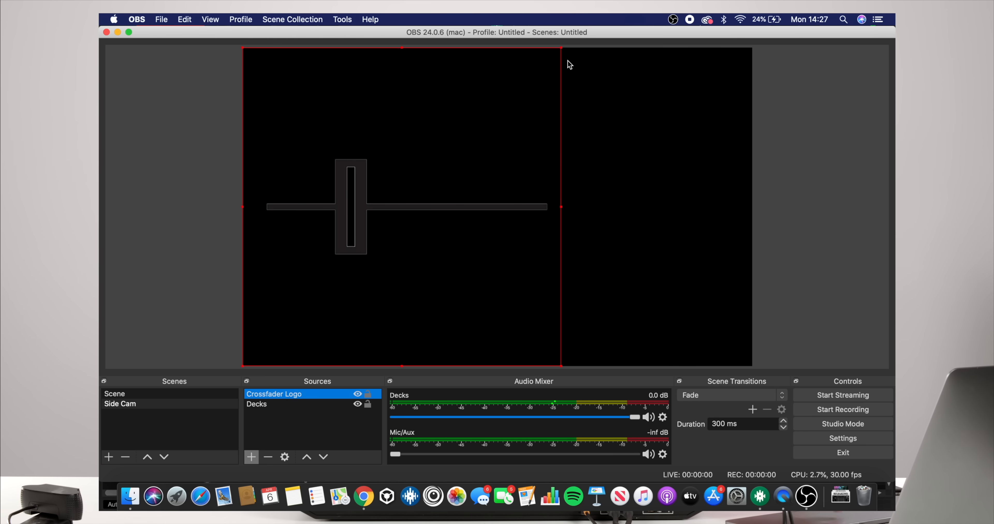
pyautogui.moveTo(560, 49); pyautogui.dragTo(330, 280)
pyautogui.moveTo(296, 317); pyautogui.dragTo(711, 318)
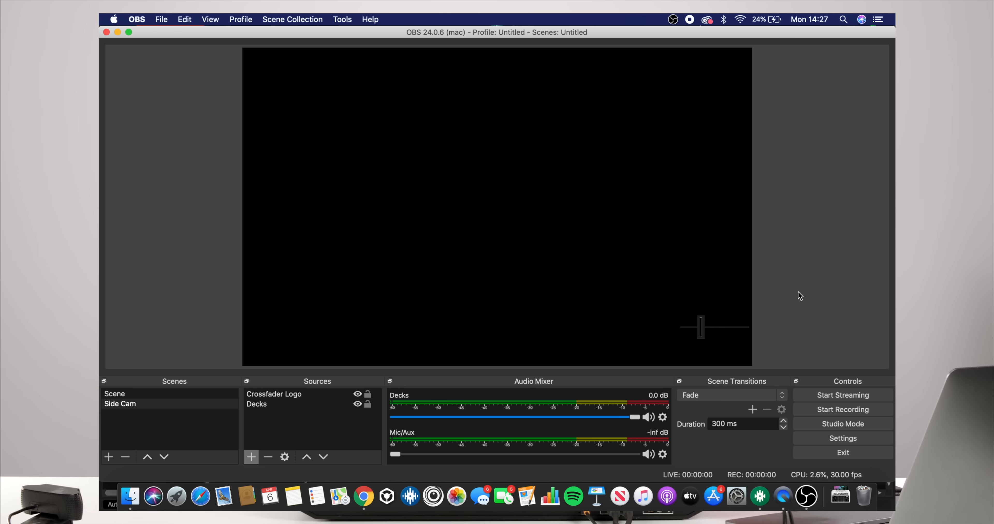
# Step: Add a new video capture device source named "Side Camera" to the Side Cam scene
pyautogui.click(253, 457)
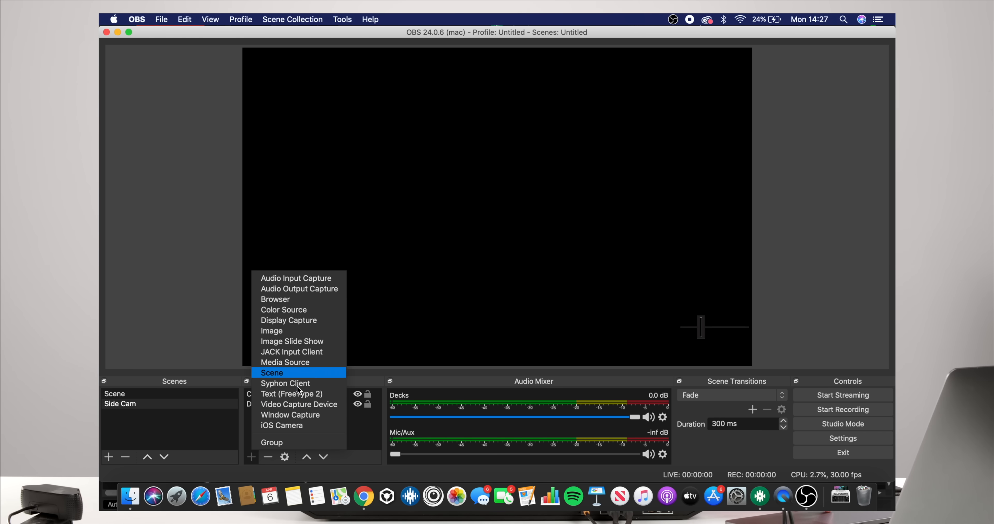
pyautogui.click(294, 406)
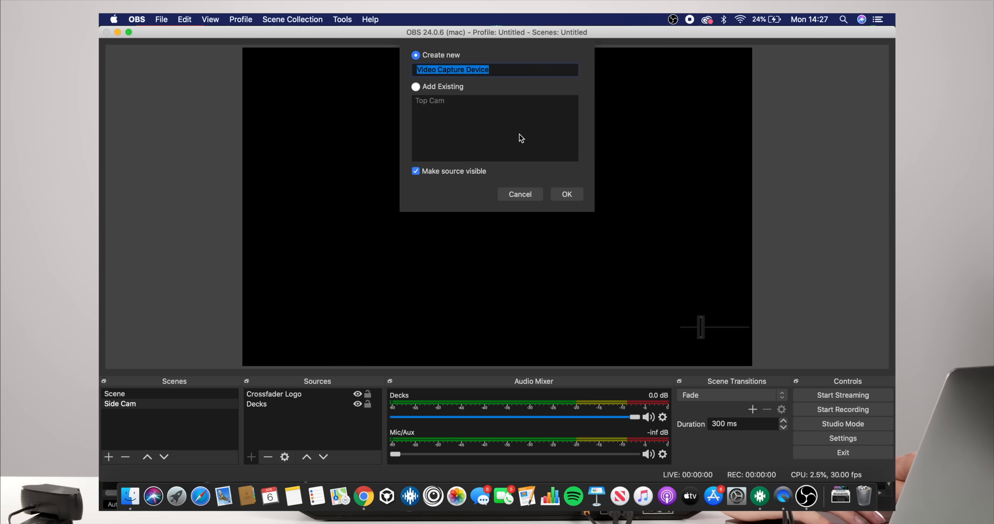
pyautogui.write('Side Cam')
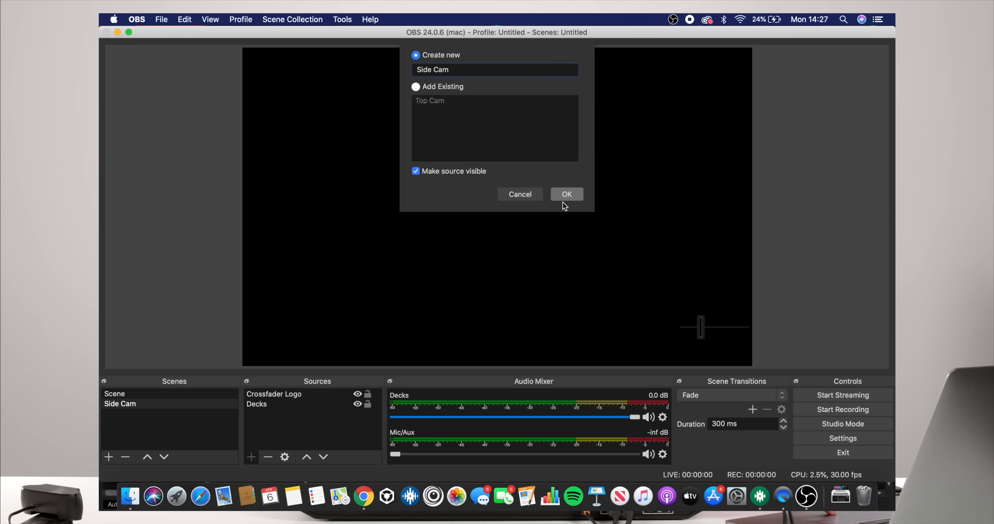
pyautogui.click(563, 197)
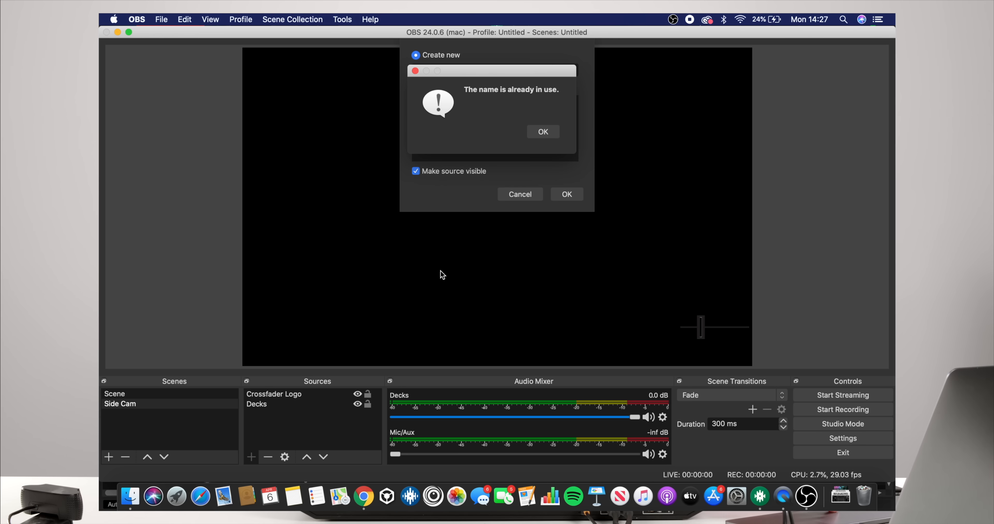
pyautogui.click(550, 134)
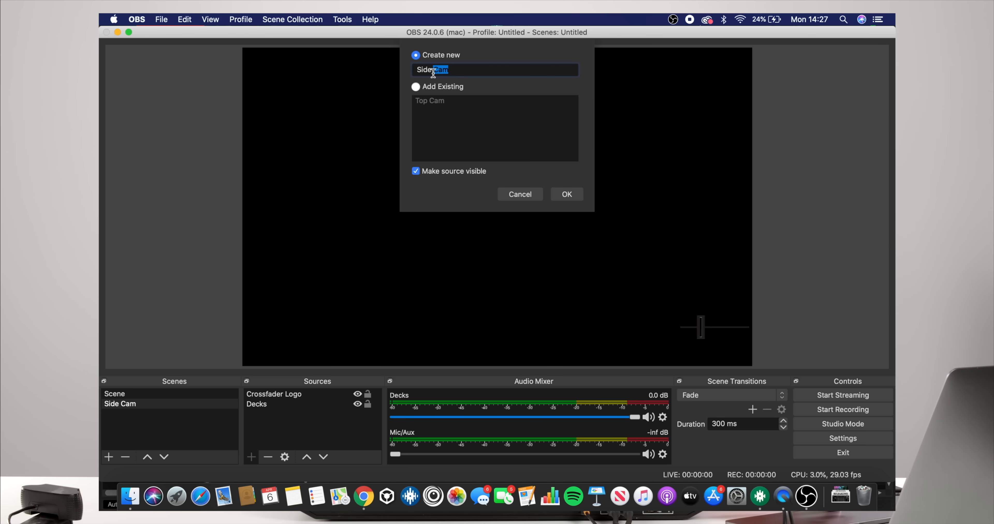
pyautogui.press('super+a')
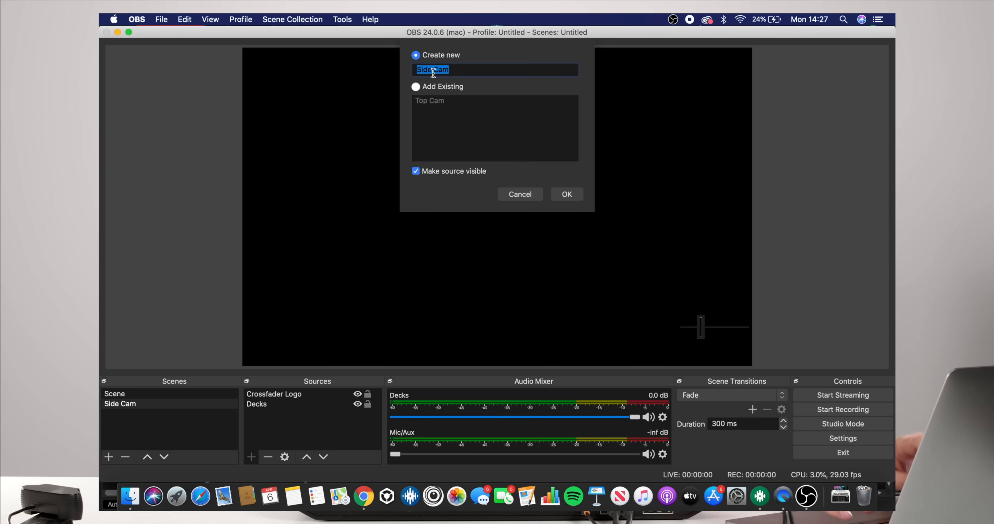
pyautogui.write('era')
pyautogui.press('Return')
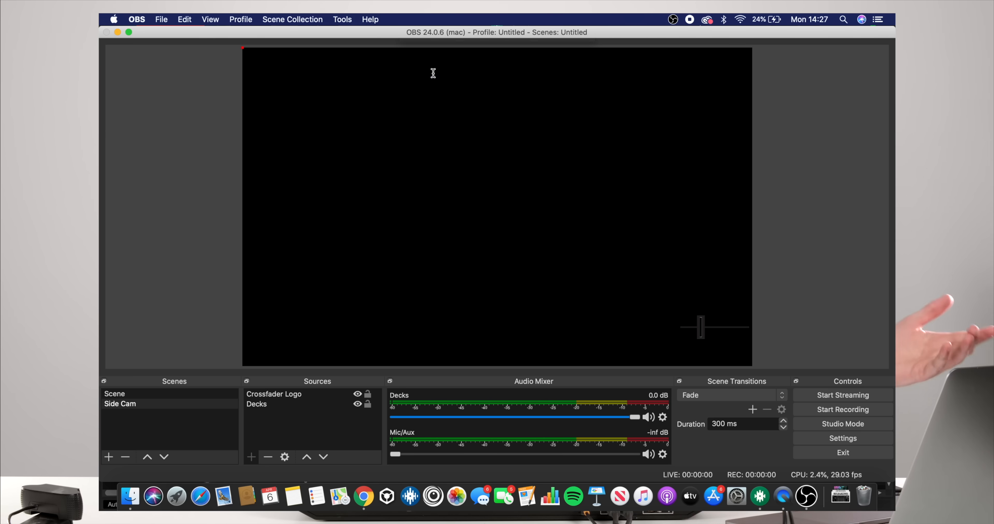
# Step: Set the Side Camera source's device to HD Pro Webcam C920 and accept its properties
pyautogui.click(378, 305)
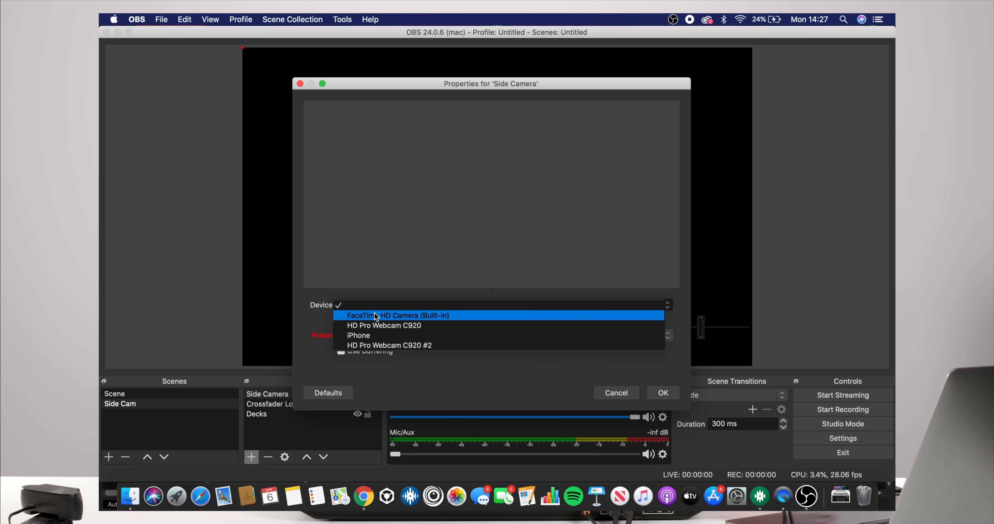
pyautogui.click(375, 325)
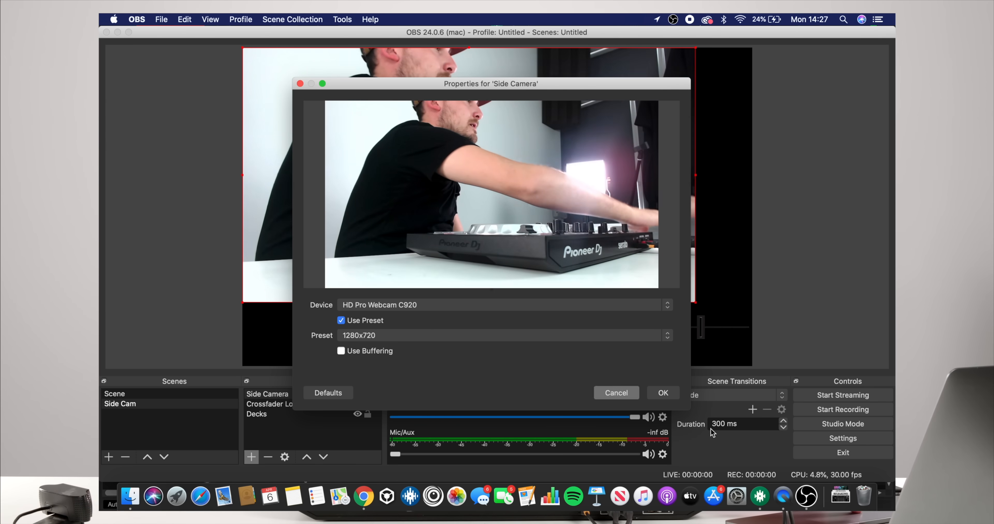
pyautogui.click(675, 395)
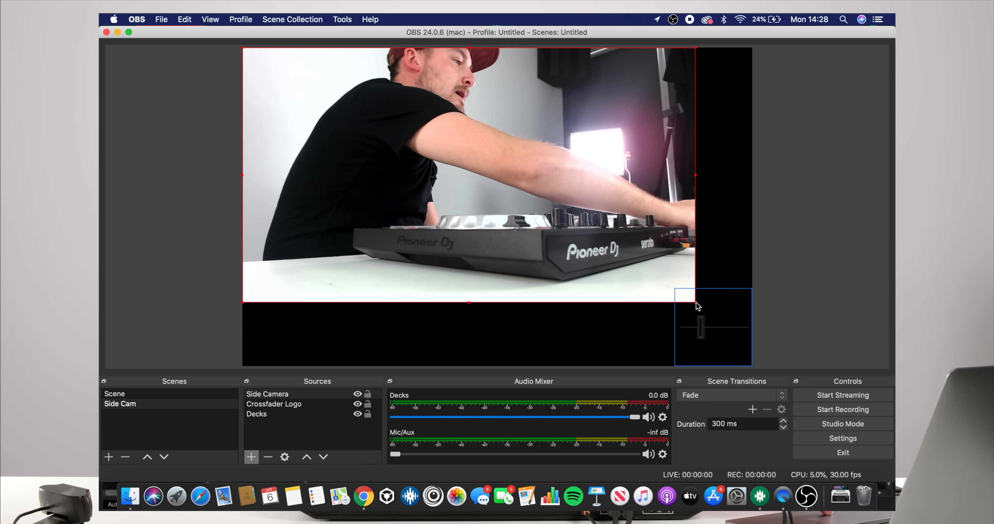
# Step: Reposition and enlarge the Side Camera picture so it fills the whole canvas
pyautogui.moveTo(620, 132); pyautogui.dragTo(604, 216)
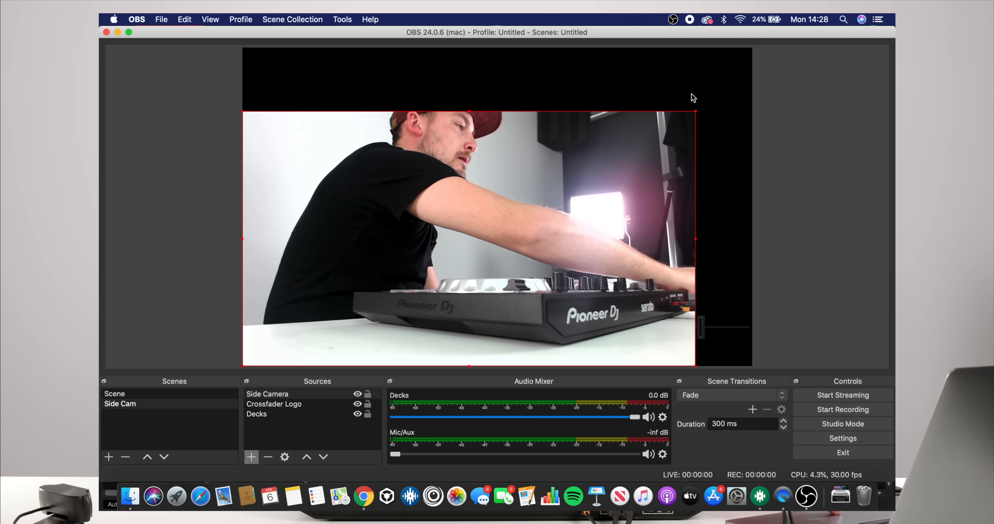
pyautogui.moveTo(695, 112); pyautogui.dragTo(677, 124)
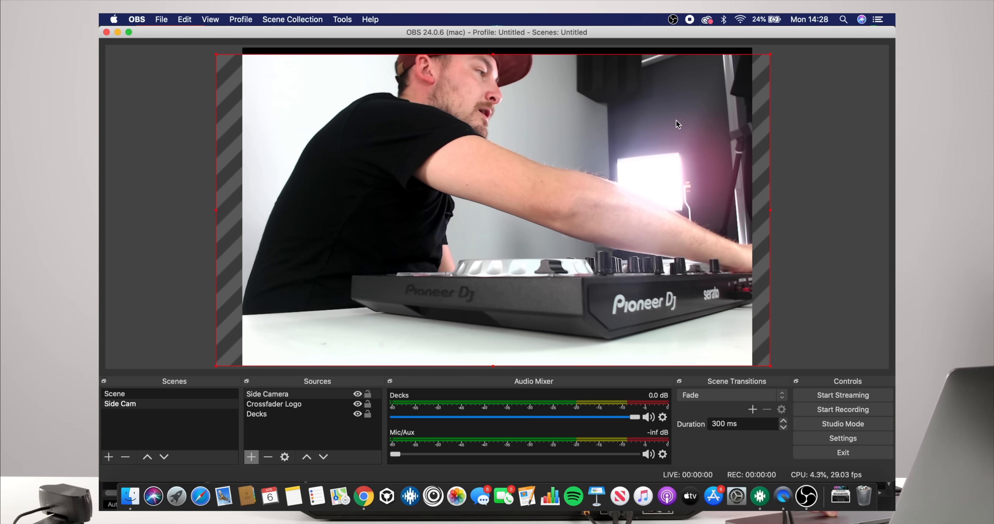
pyautogui.moveTo(771, 60); pyautogui.dragTo(776, 48)
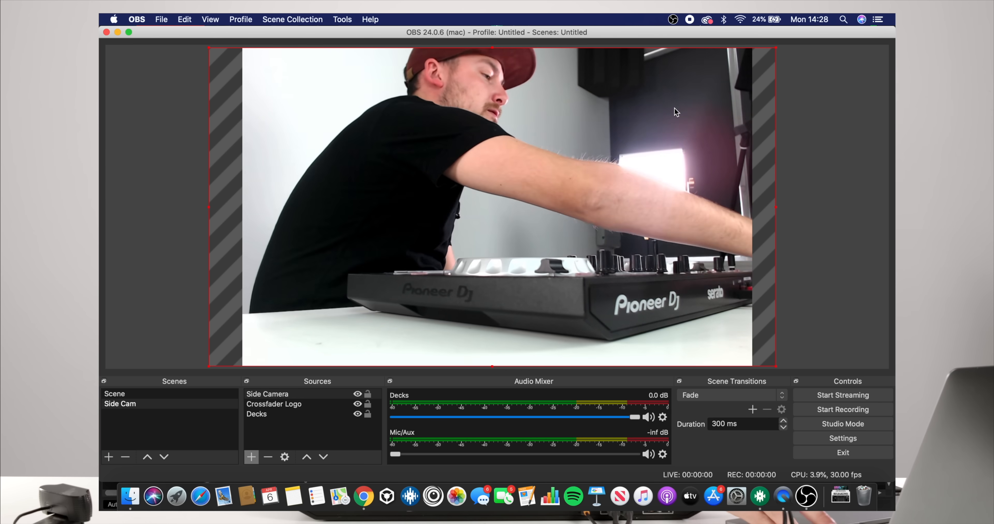
pyautogui.click(858, 110)
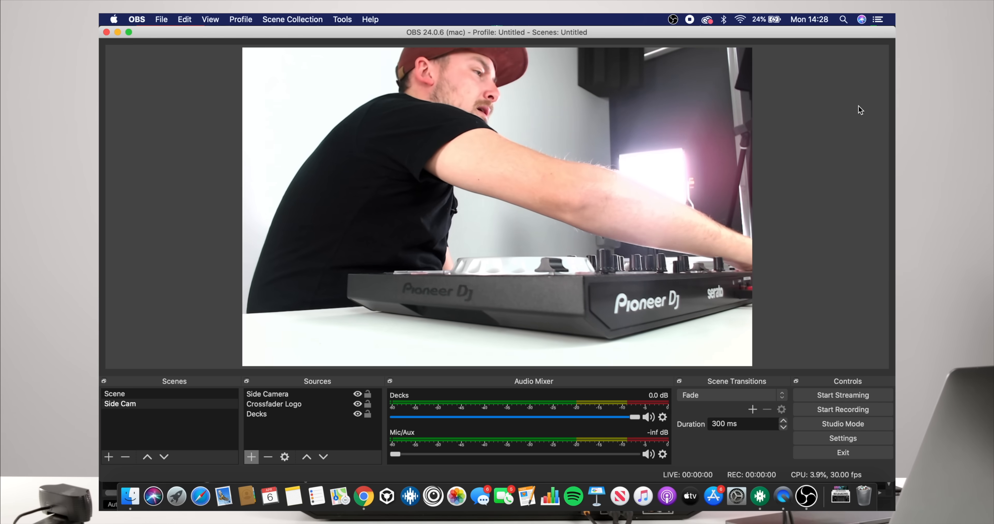
# Step: Send the Side Camera source to the bottom of the source order and shift the Crossfader Logo slightly lower on the canvas
pyautogui.click(596, 216)
pyautogui.rightClick(596, 216)
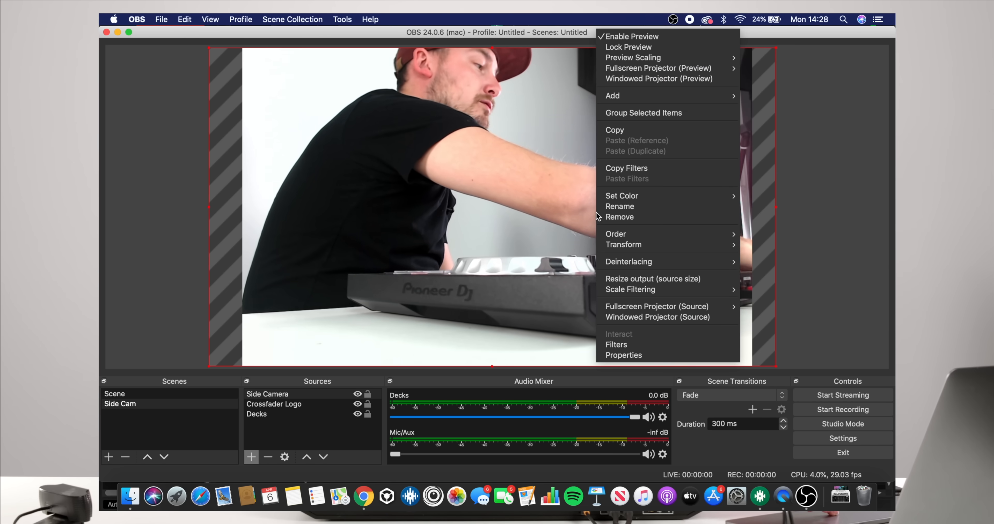
pyautogui.moveTo(650, 222)
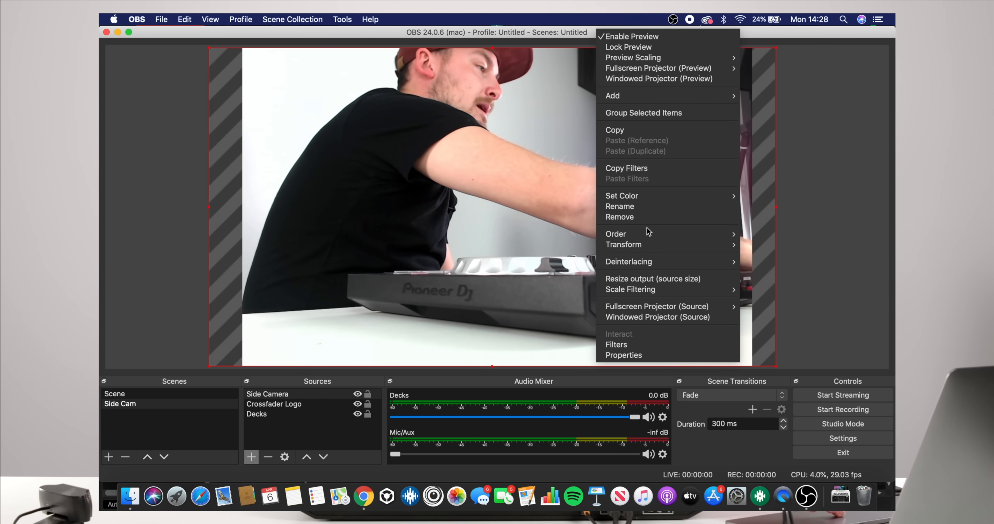
pyautogui.moveTo(725, 238)
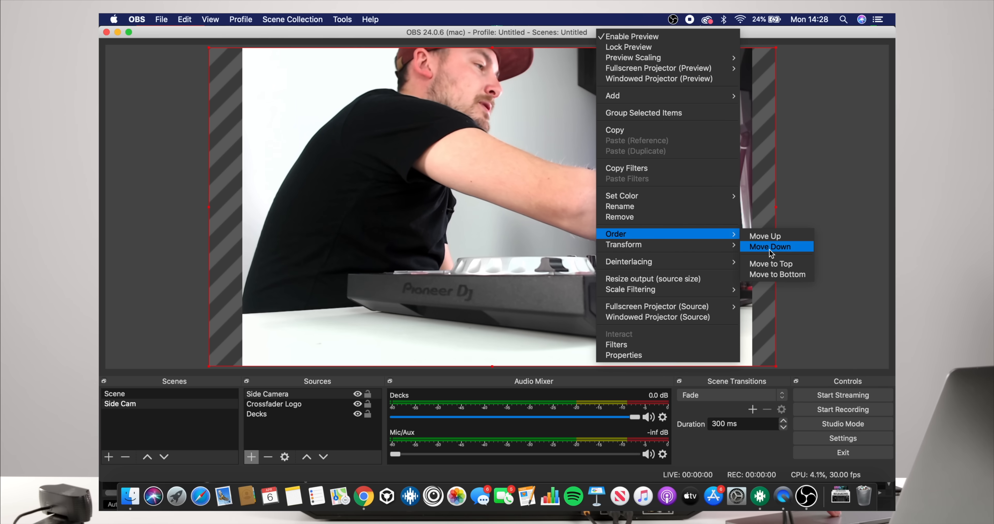
pyautogui.click(777, 274)
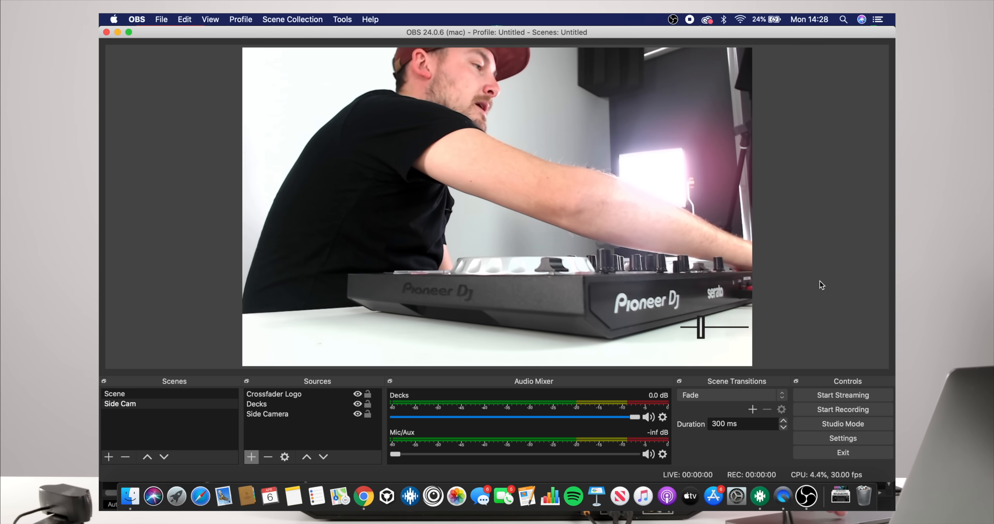
pyautogui.click(702, 334)
pyautogui.moveTo(700, 331); pyautogui.dragTo(698, 347)
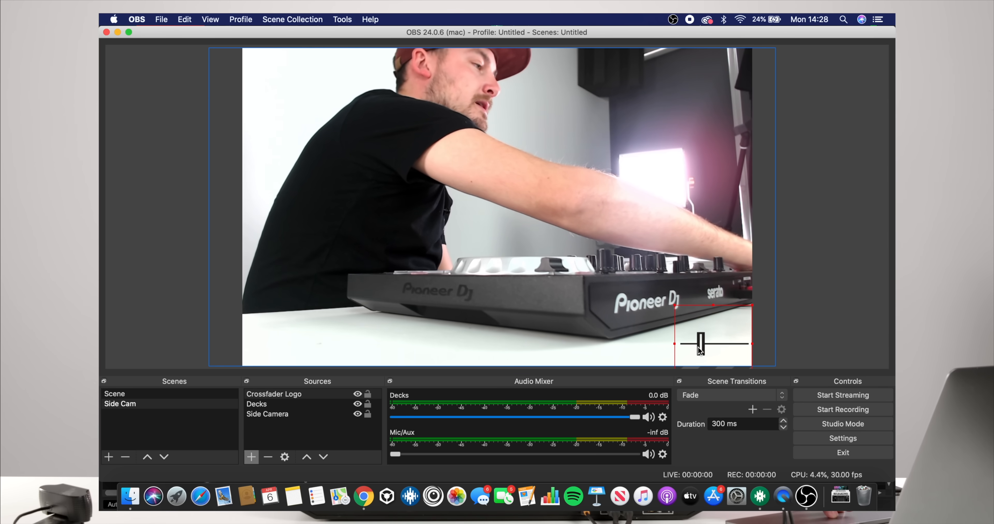
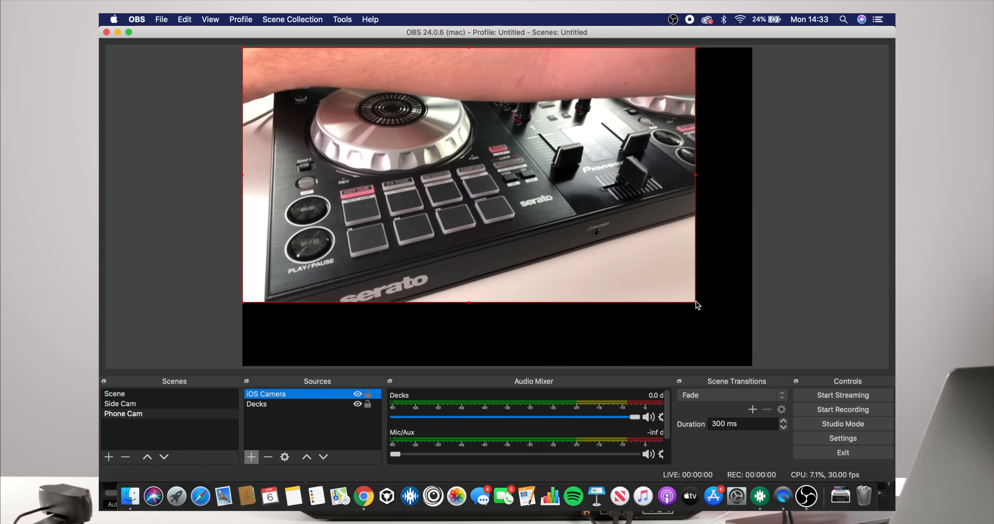
# Step: Enlarge the iOS Camera picture to fill the Phone Cam scene's canvas
pyautogui.moveTo(696, 305); pyautogui.dragTo(769, 389)
pyautogui.moveTo(697, 296); pyautogui.dragTo(660, 295)
pyautogui.click(861, 254)
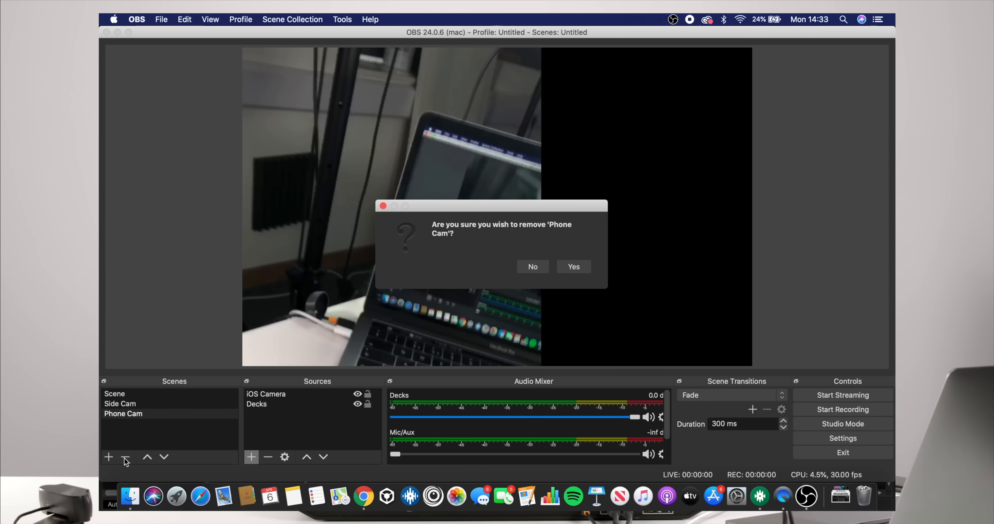
# Step: Confirm removing the Phone Cam scene and switch to the overhead view in the scene named Scene
pyautogui.click(574, 266)
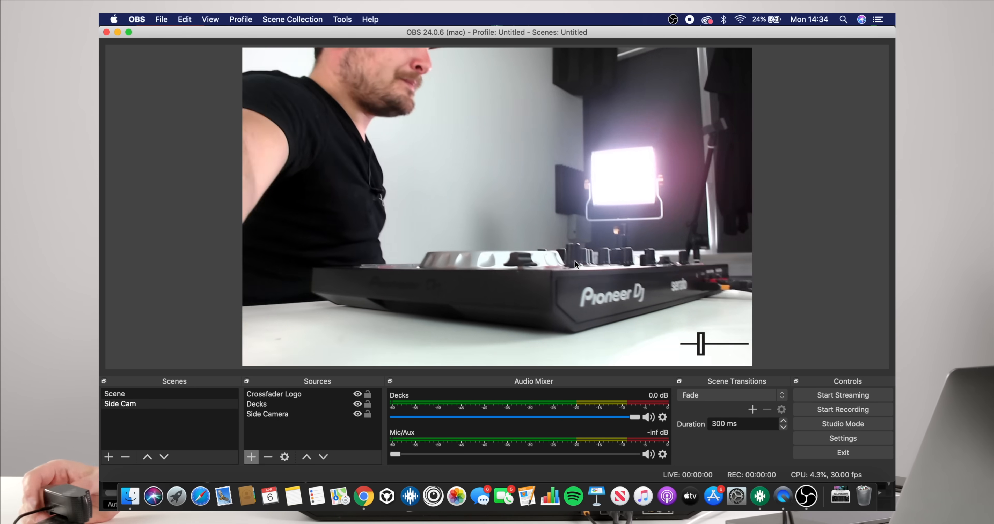
pyautogui.click(473, 323)
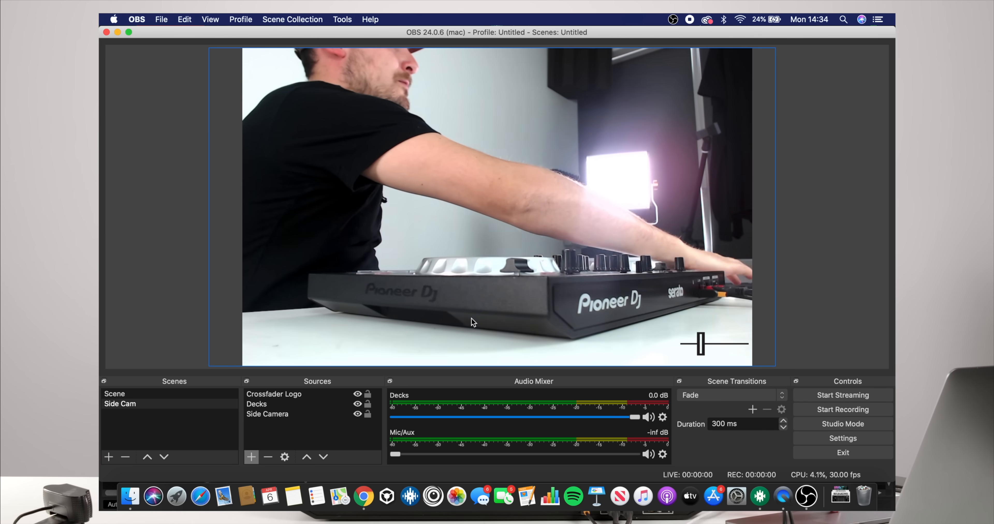
pyautogui.click(153, 394)
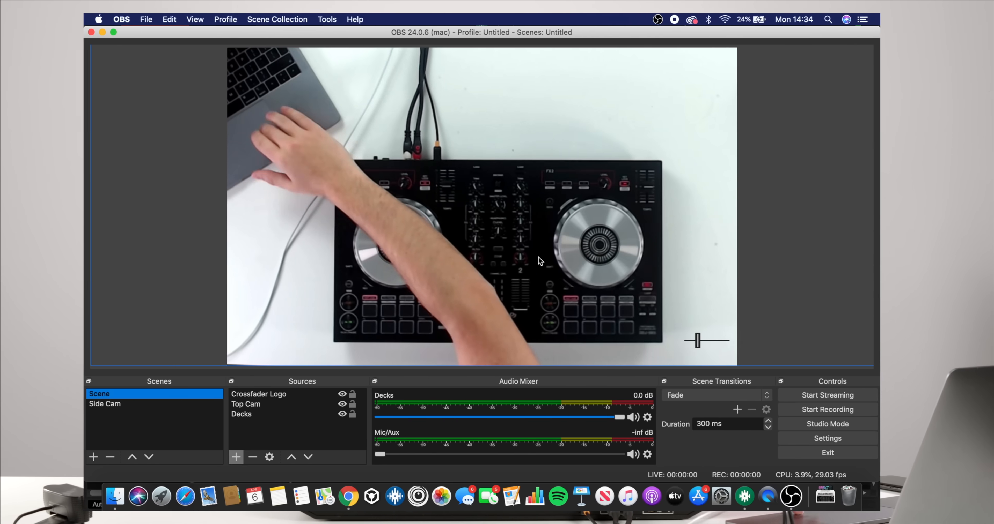
# Step: Open the Top Cam source's filters and examine the available effect filters and audio/video filters
pyautogui.rightClick(556, 260)
pyautogui.moveTo(590, 286)
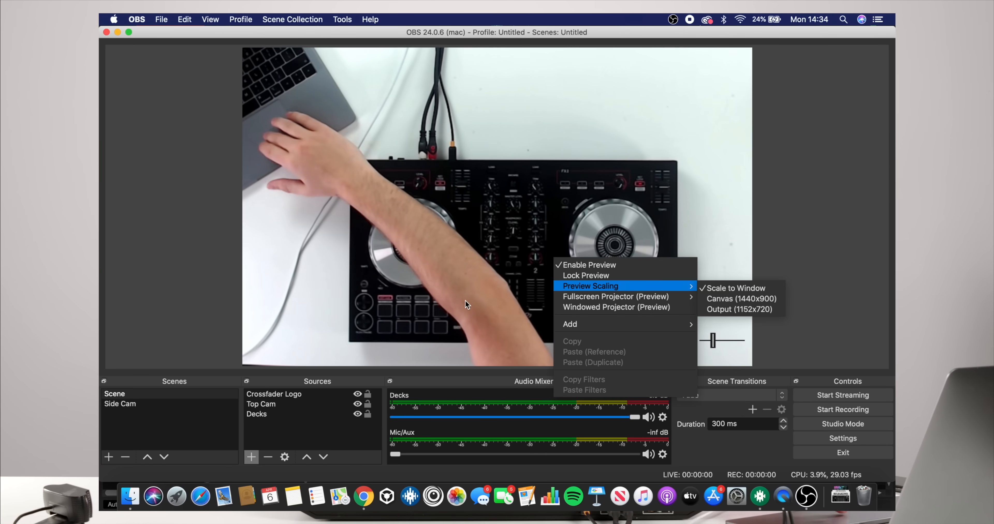
pyautogui.click(466, 305)
pyautogui.rightClick(466, 305)
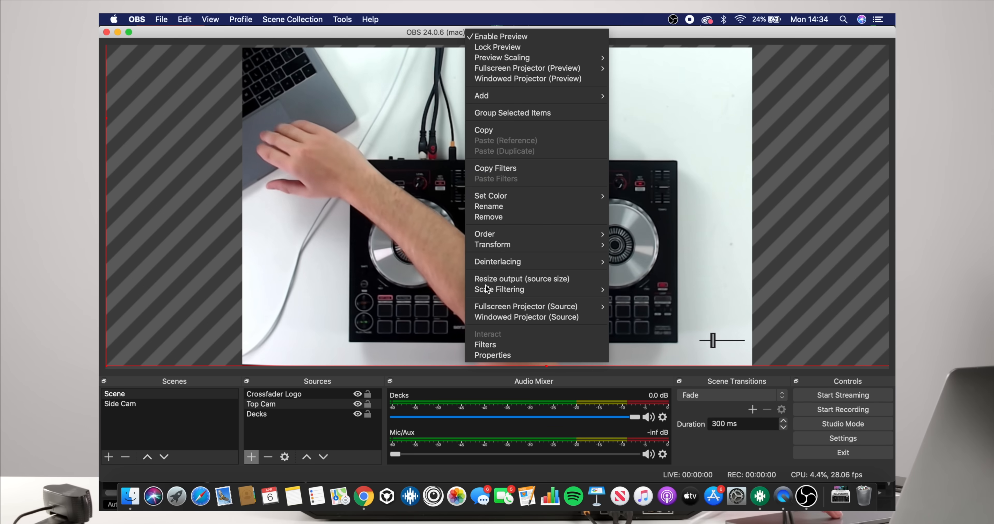
pyautogui.click(499, 346)
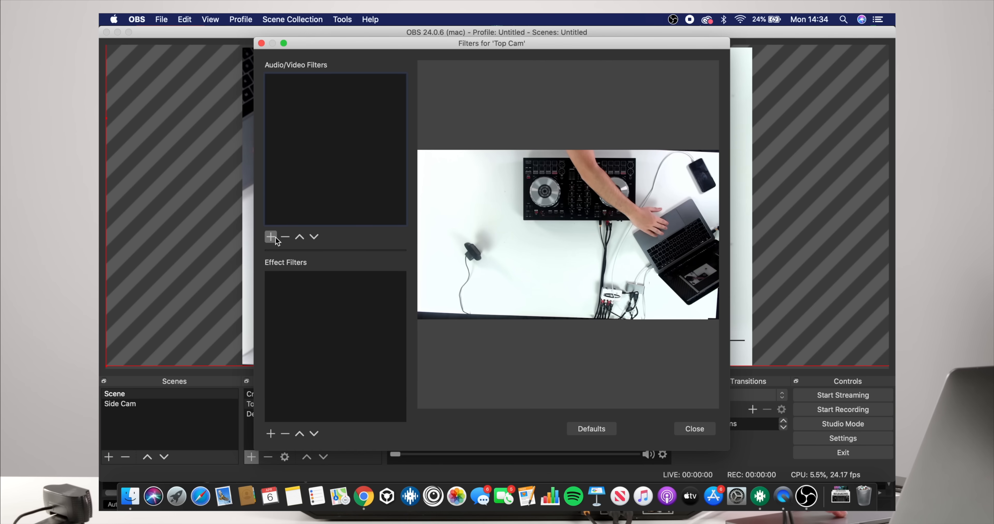
pyautogui.click(270, 434)
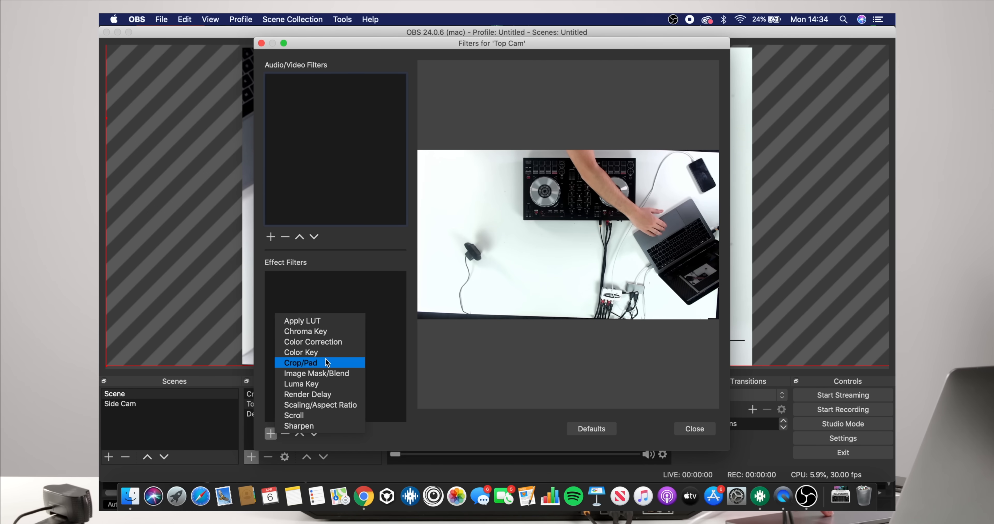
pyautogui.click(386, 420)
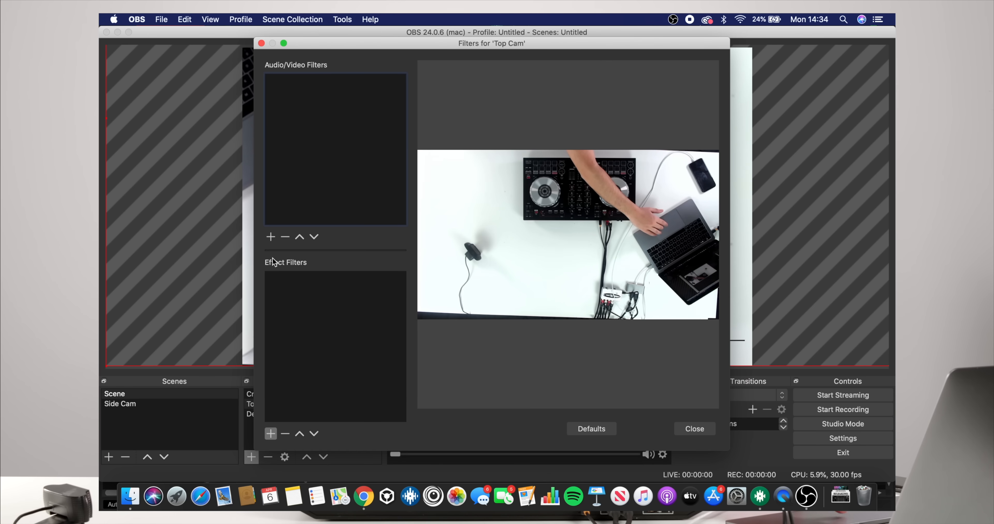
pyautogui.click(272, 237)
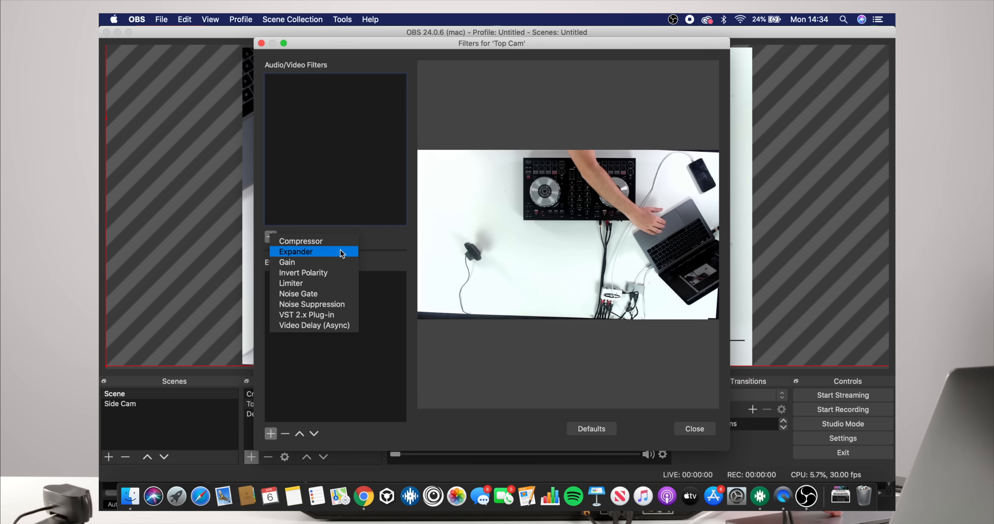
pyautogui.click(391, 335)
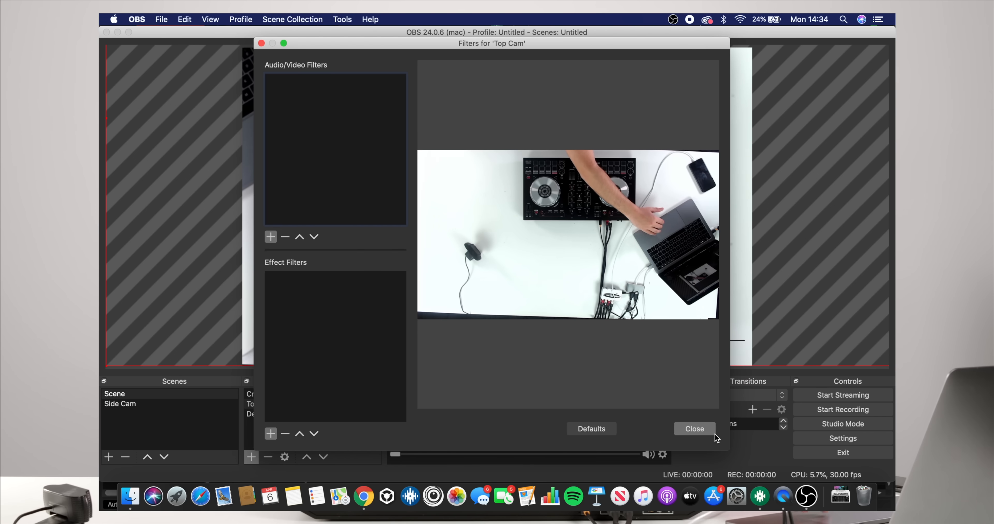
pyautogui.click(695, 429)
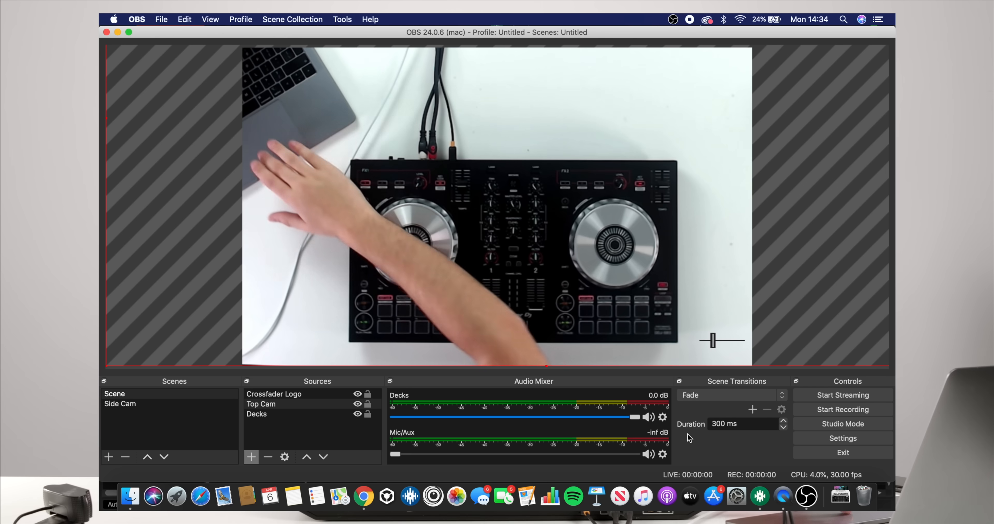
# Step: Turn on Studio Mode to show separate preview and program views
pyautogui.click(820, 424)
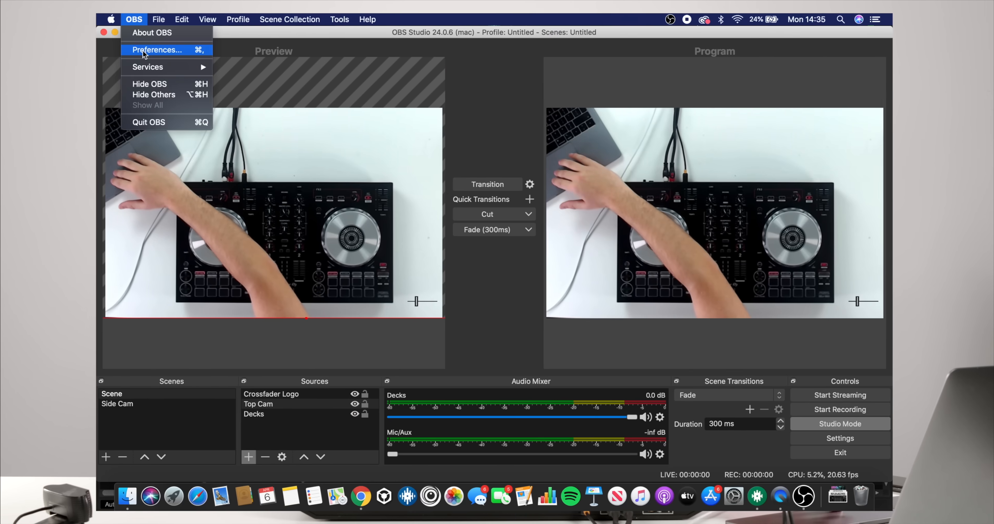
# Step: Choose Restream.io - RTMP as the streaming service in the OBS stream settings
pyautogui.click(304, 110)
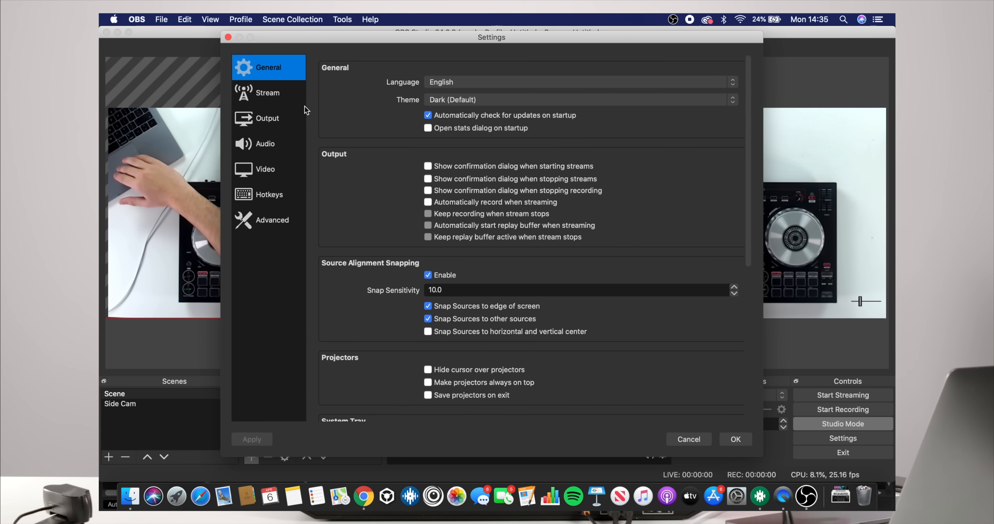
pyautogui.click(276, 95)
pyautogui.click(462, 74)
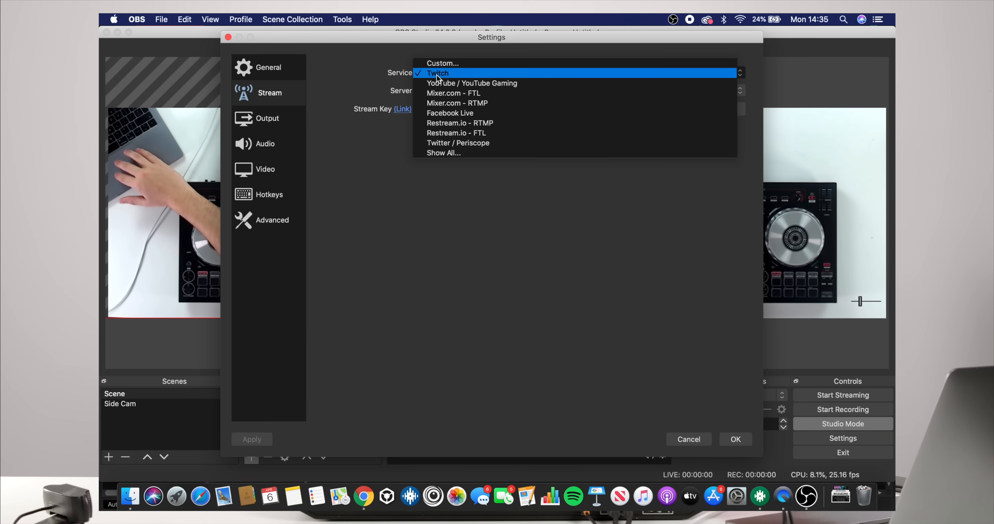
pyautogui.click(494, 86)
pyautogui.click(470, 71)
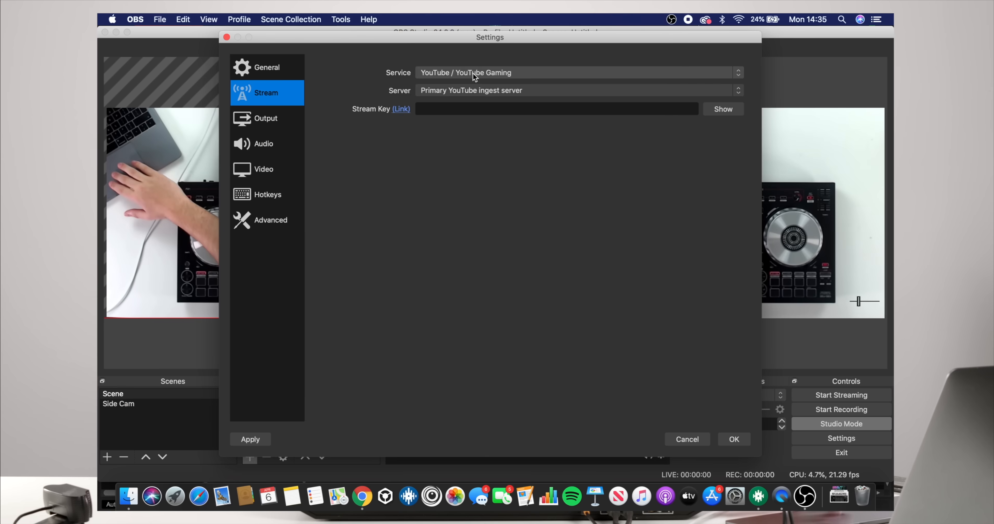
pyautogui.click(485, 73)
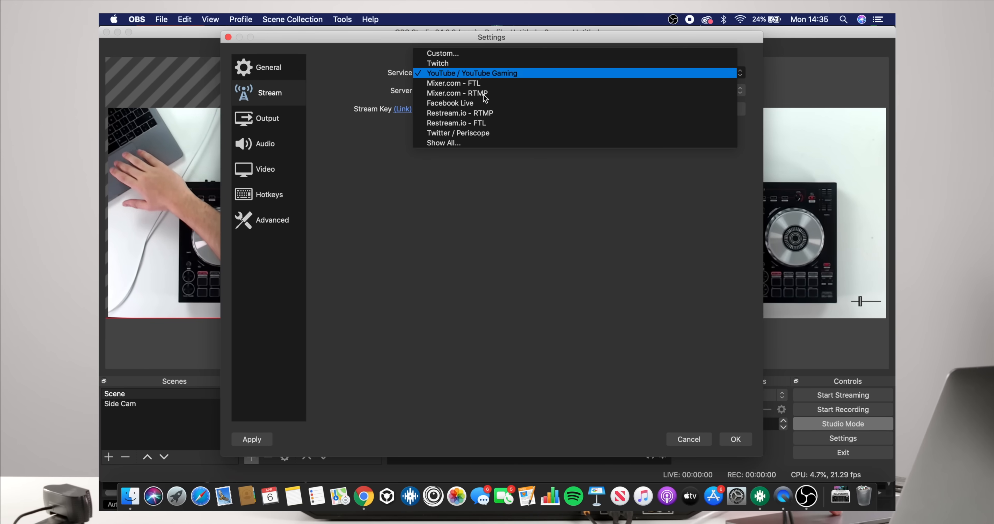
pyautogui.click(503, 113)
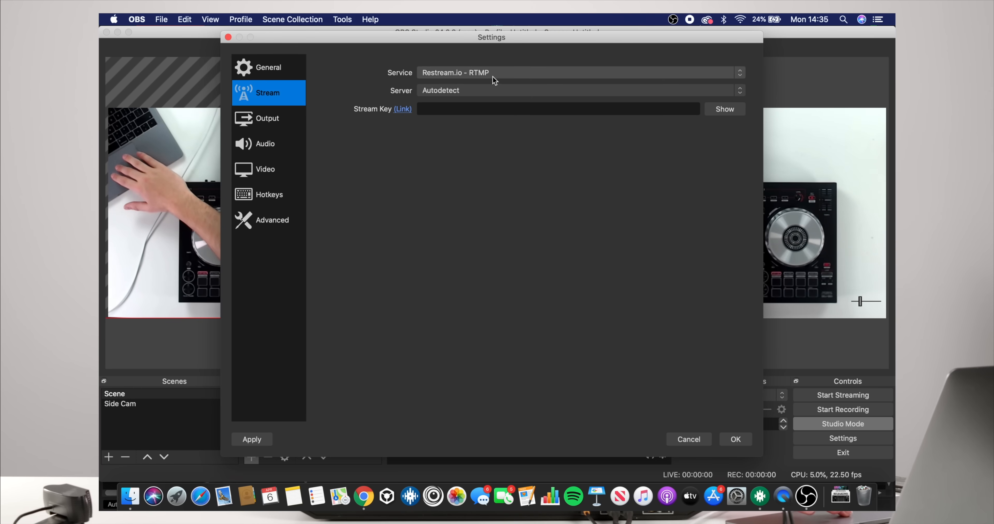
pyautogui.click(468, 110)
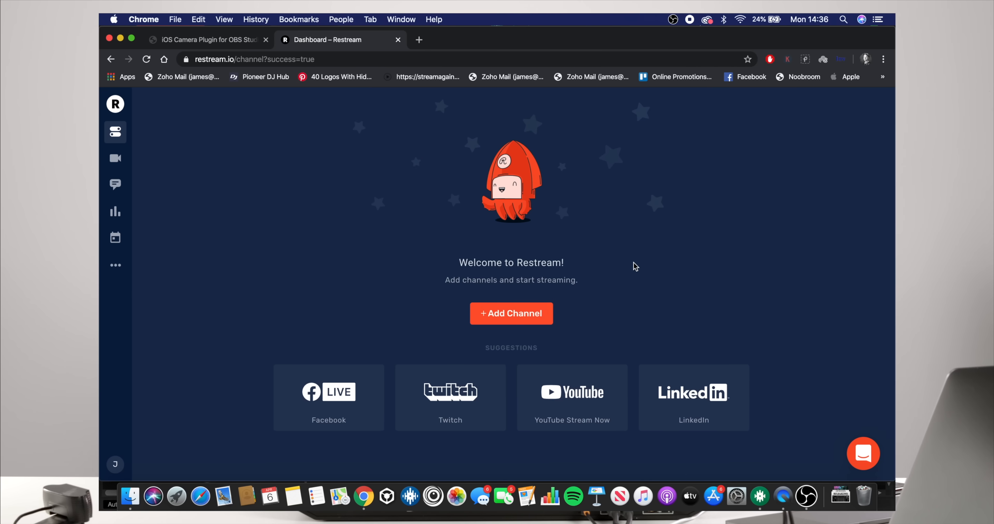
# Step: Add Facebook as a channel in Restream and authorize access with the signed-in Facebook account
pyautogui.click(356, 382)
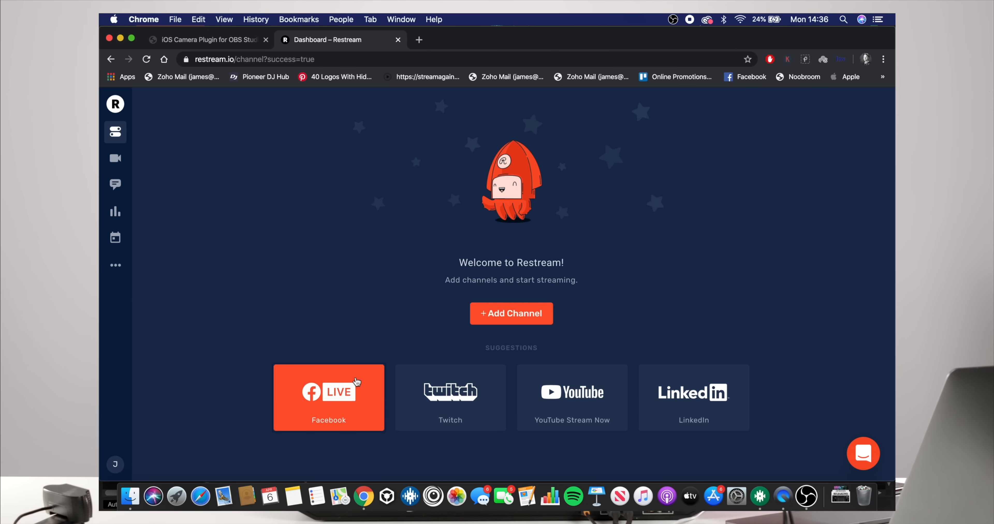
pyautogui.click(370, 223)
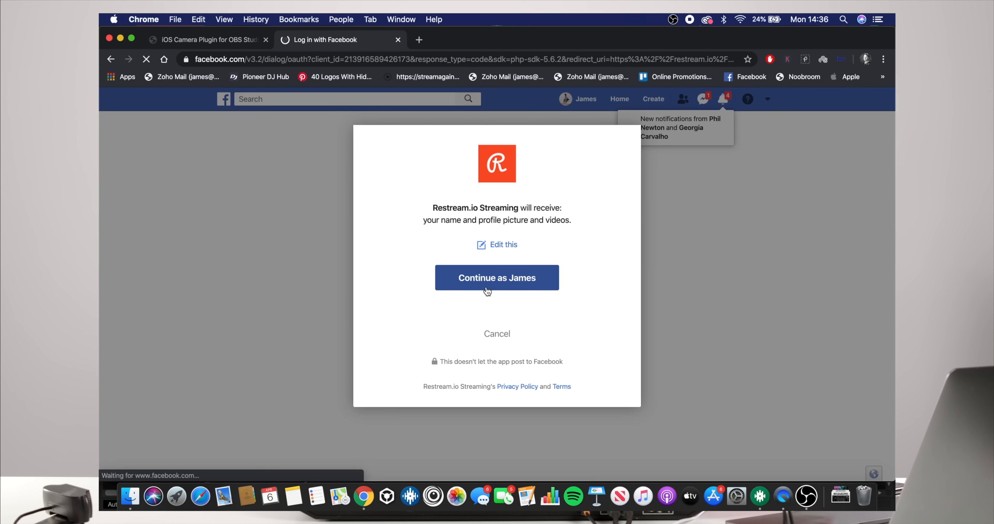
pyautogui.click(486, 289)
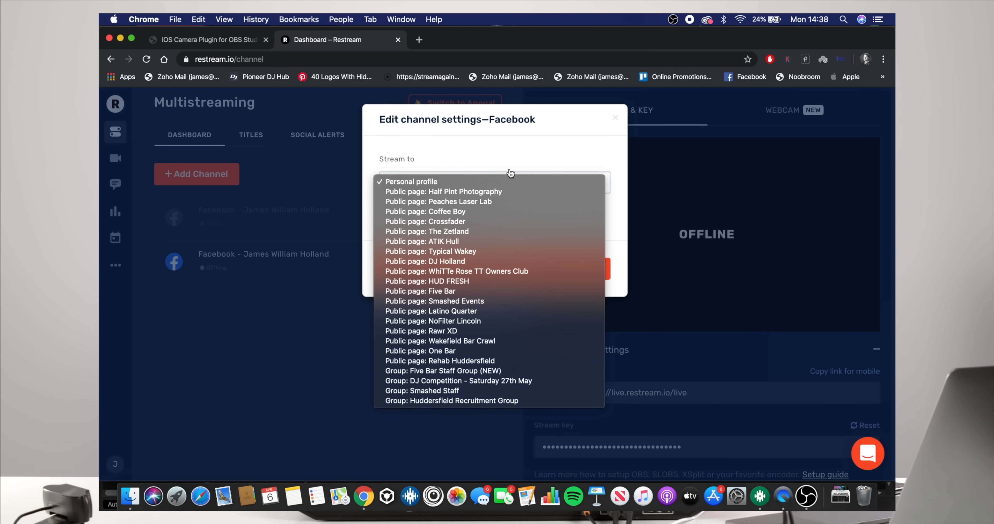
# Step: Set the Facebook channel to stream to the DJ's public page instead of the personal profile and save it
pyautogui.click(460, 182)
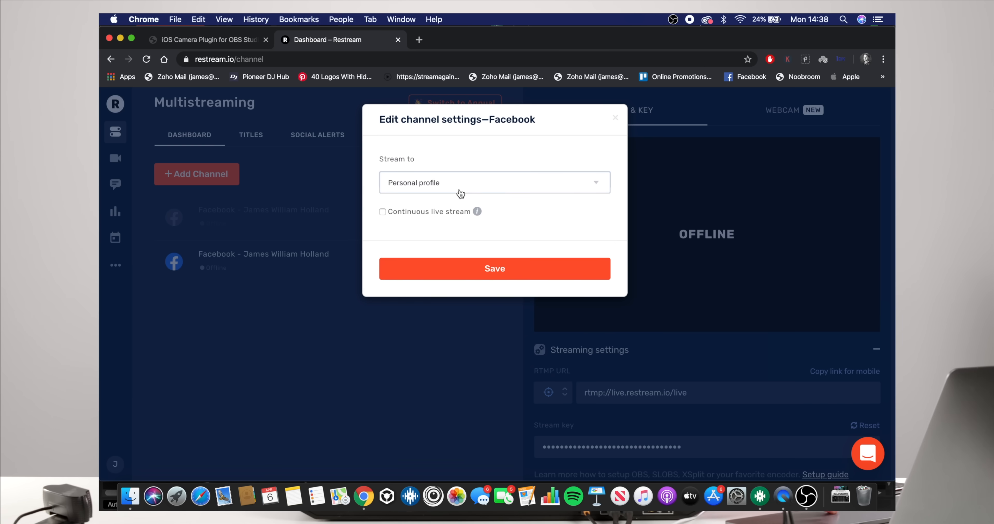
pyautogui.click(460, 188)
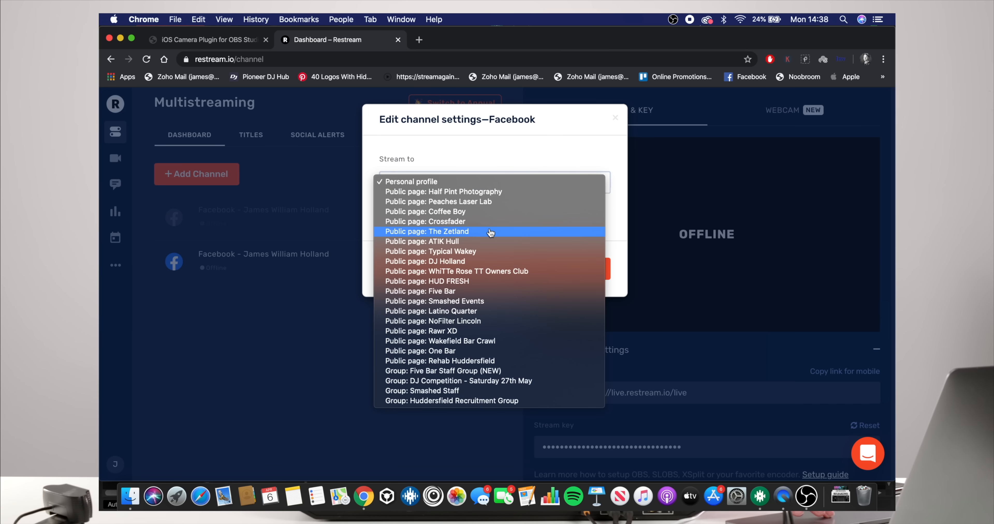
pyautogui.click(463, 262)
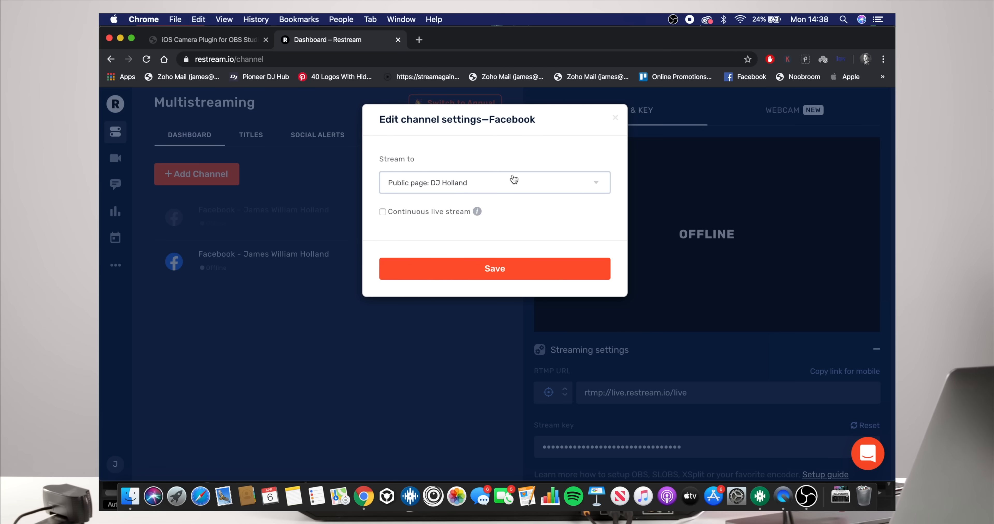
pyautogui.click(478, 268)
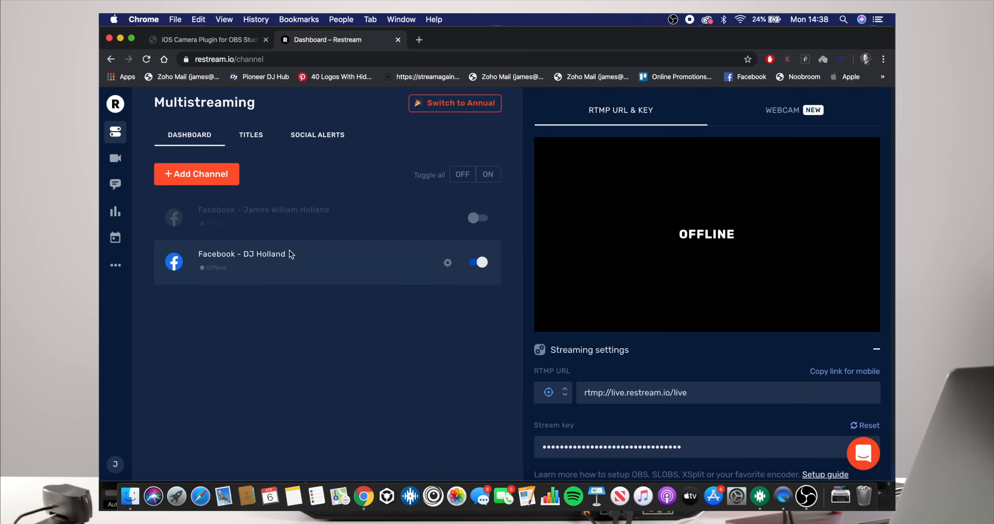
# Step: Add a Twitch channel to Restream and copy the Restream stream key
pyautogui.click(217, 180)
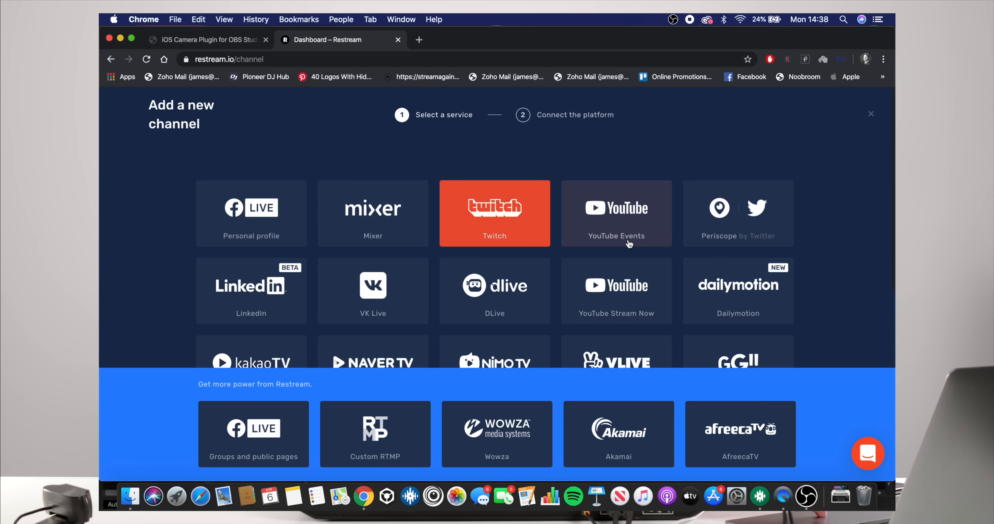
pyautogui.click(498, 223)
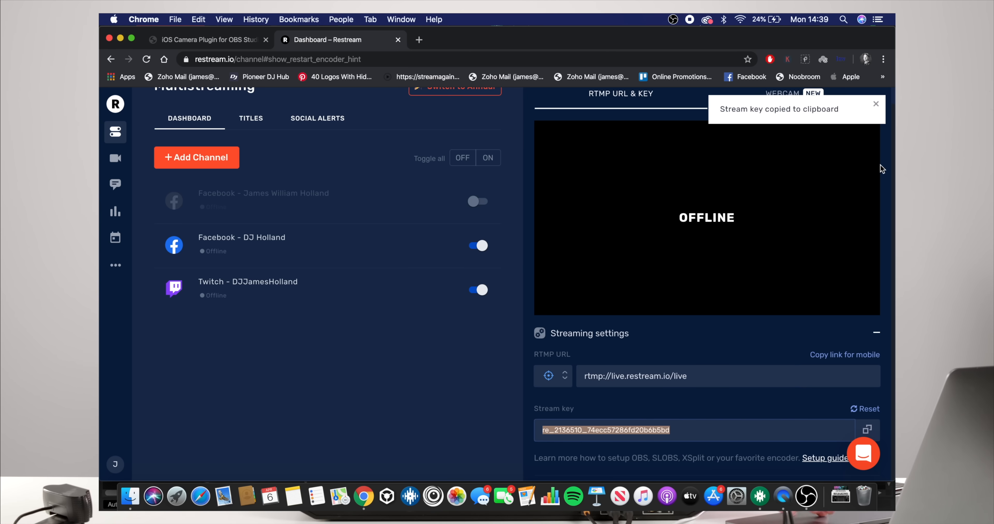
# Step: Switch to OBS, paste the stream key into its stream settings, and start streaming
pyautogui.click(807, 502)
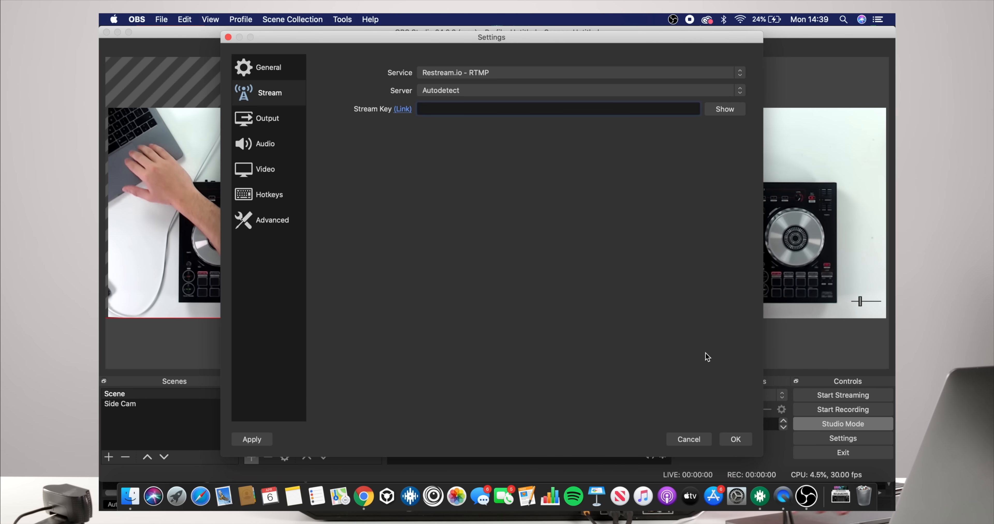
pyautogui.press('super+v')
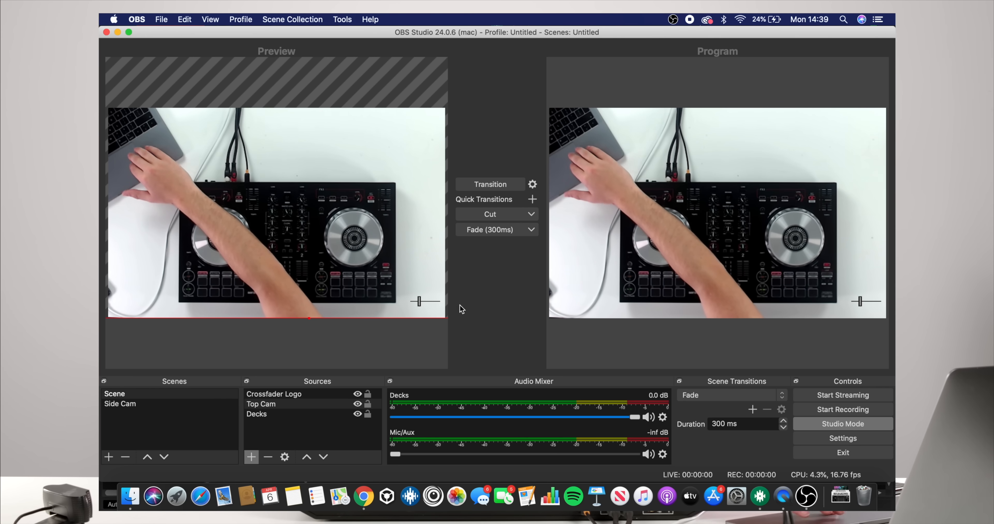
pyautogui.click(834, 395)
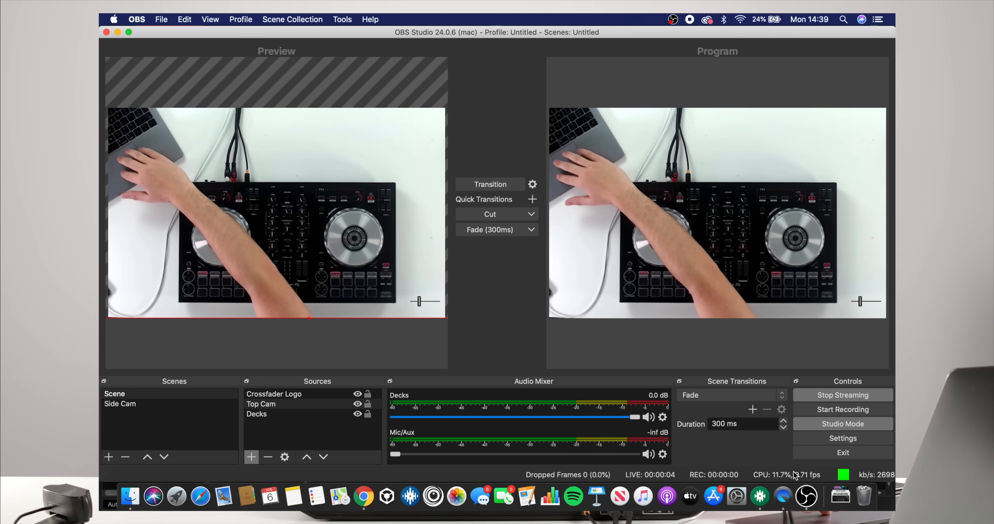
# Step: Check the live feed in the Restream dashboard and play Ghost 2017 on deck 1 in Serato DJ Lite
pyautogui.click(363, 499)
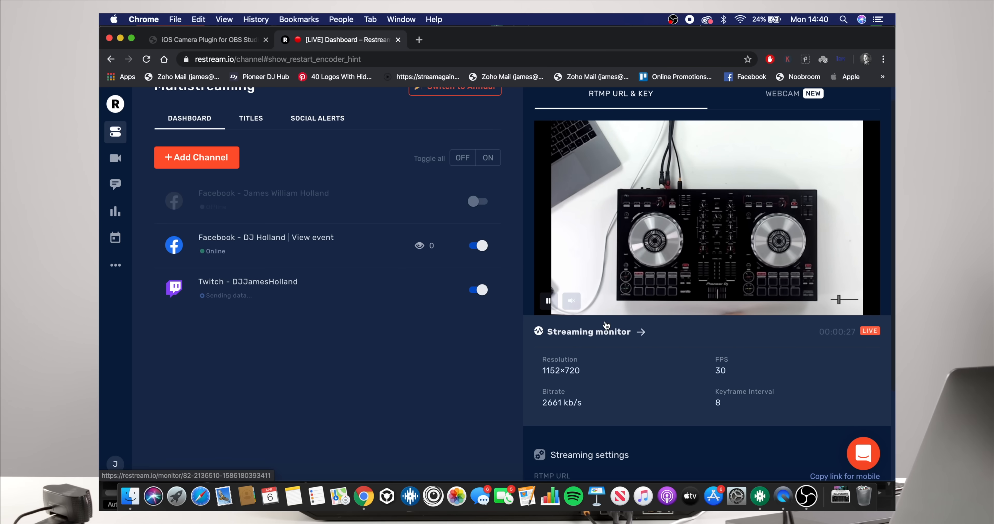
pyautogui.click(759, 496)
pyautogui.press('w')
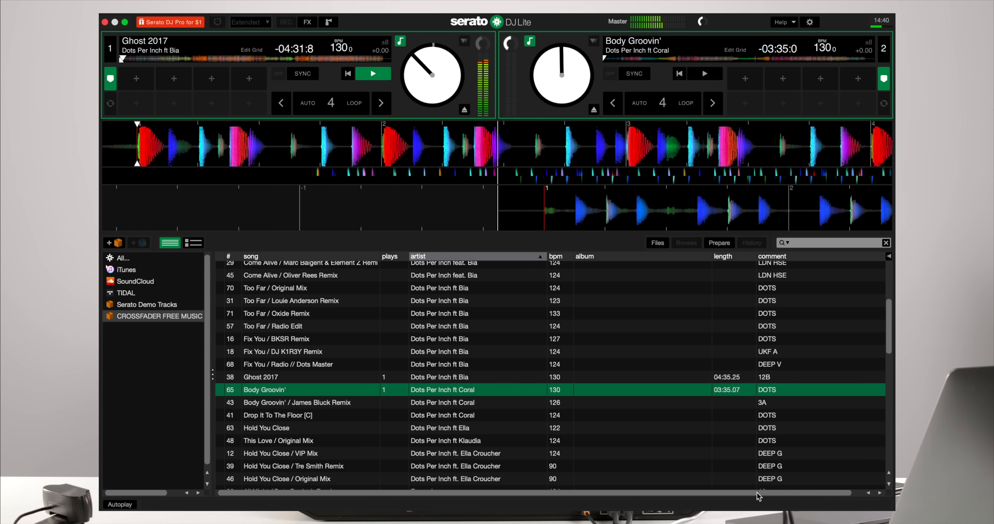
# Step: Switch to OBS, fade the live program to the Side Cam scene over 300 ms, and check the feed in Restream
pyautogui.hotkey('ctrl', 'Up')
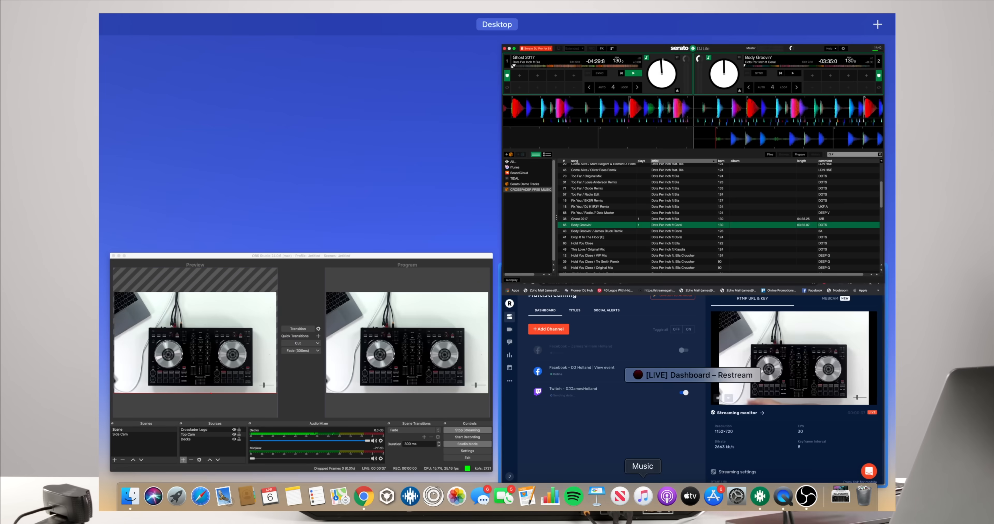
pyautogui.click(460, 392)
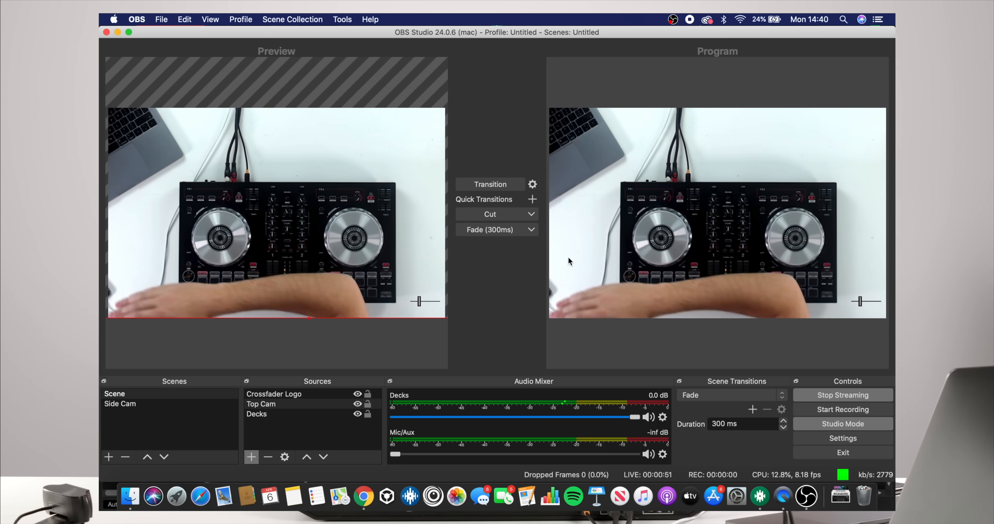
pyautogui.click(132, 404)
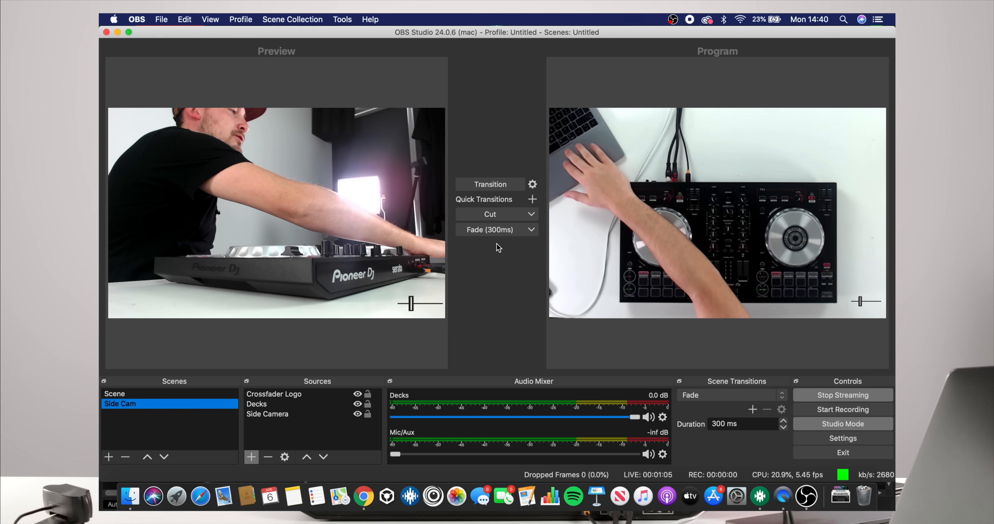
pyautogui.click(502, 230)
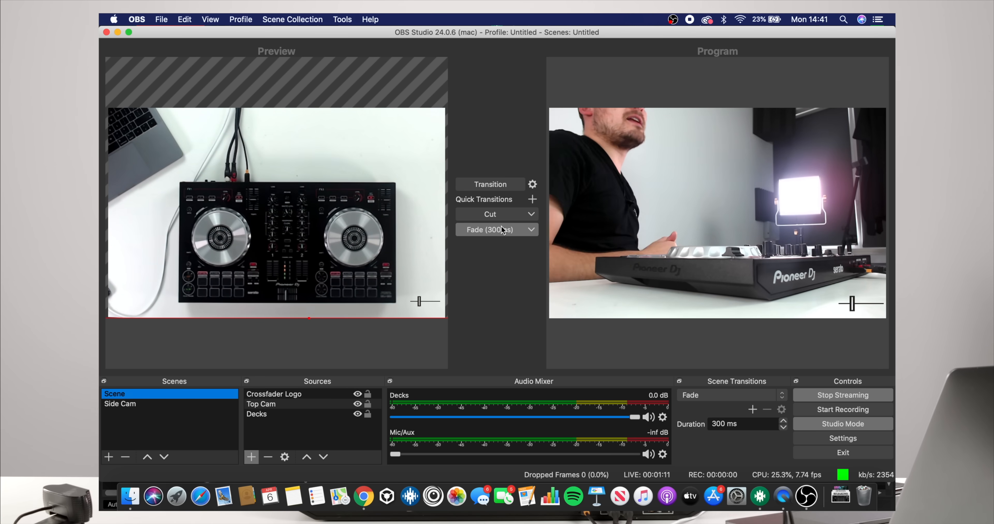
pyautogui.click(364, 496)
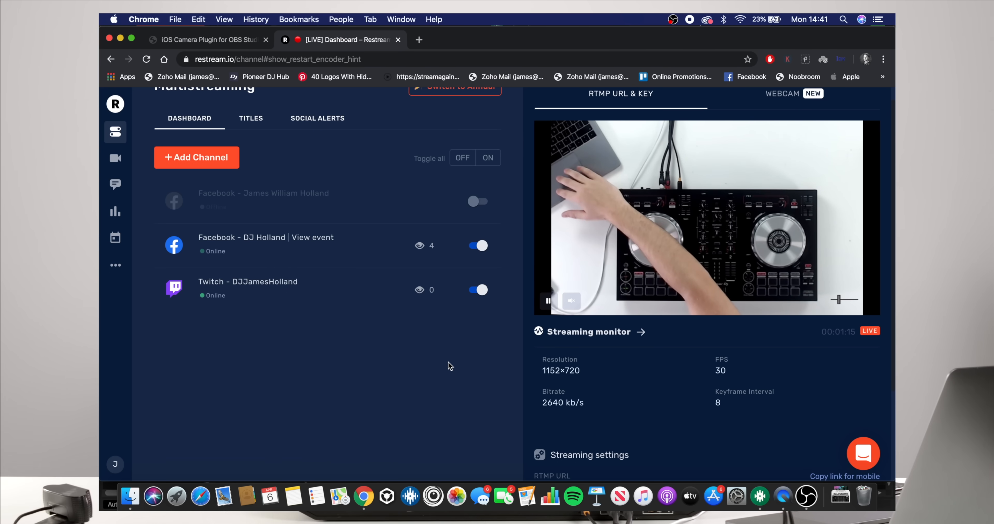